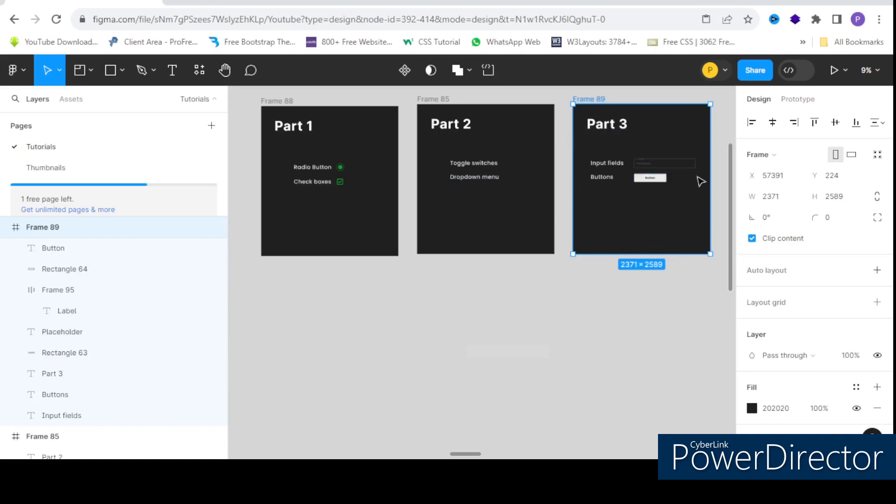
Step: Examine the Part 1, Part 2 and Part 3 frames and the form components listed in each
scroll(729, 169, "up", 5)
scroll(419, 171, "down", 4)
scroll(387, 174, "up", 2)
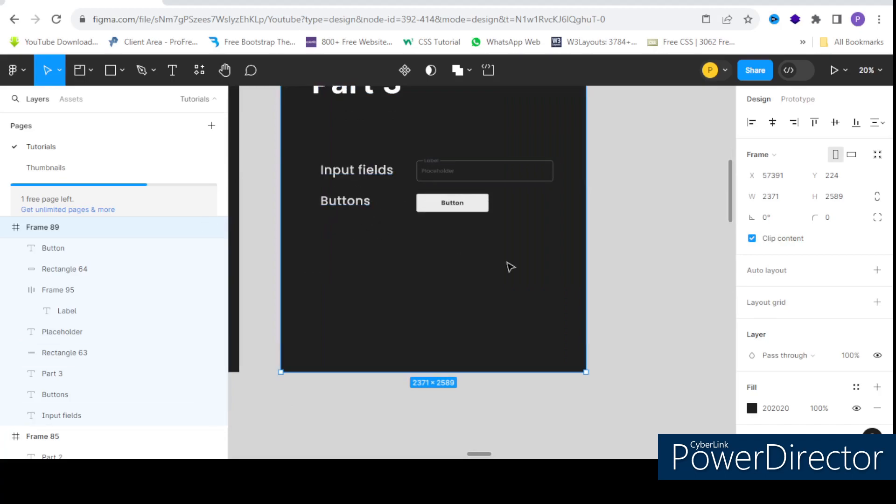
scroll(446, 200, "down", 5)
scroll(418, 202, "up", 2)
scroll(397, 194, "down", 2)
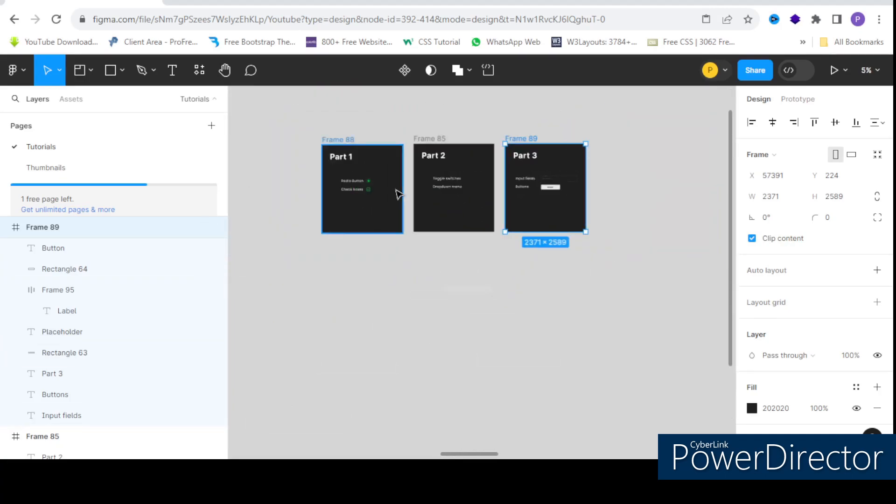
scroll(394, 186, "up", 1)
scroll(391, 196, "up", 1)
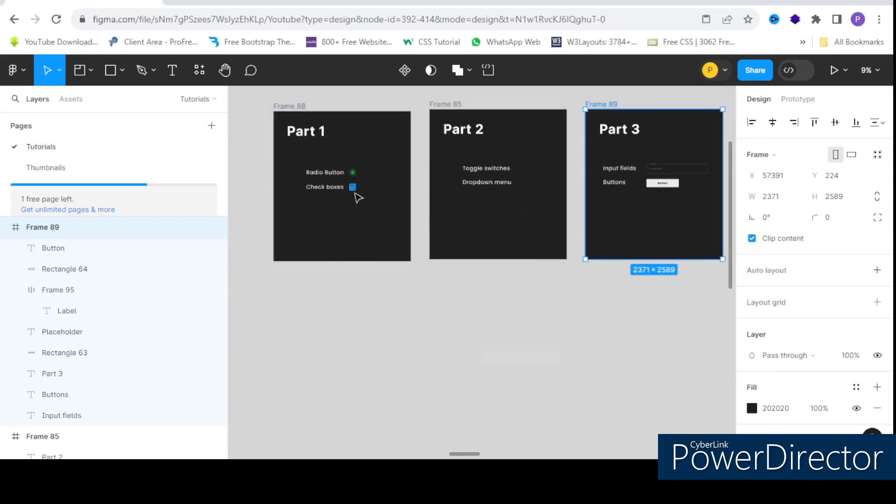
scroll(355, 187, "down", 2)
scroll(356, 196, "up", 1)
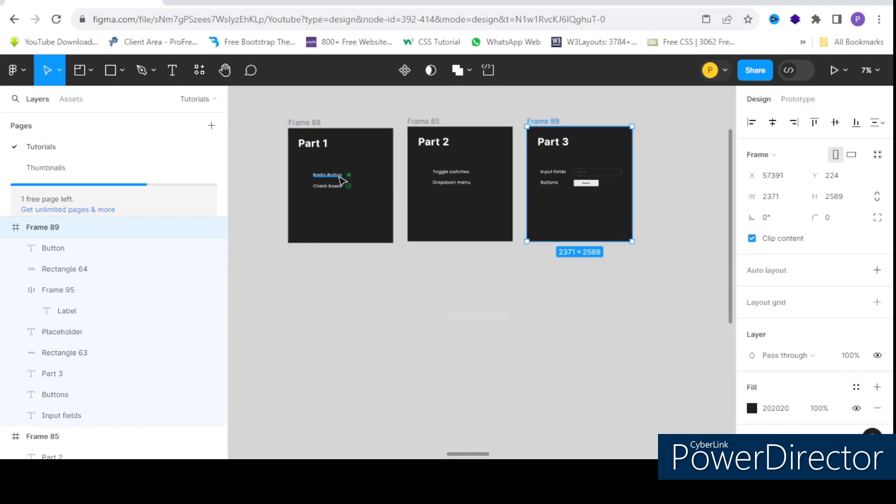
scroll(346, 180, "up", 1)
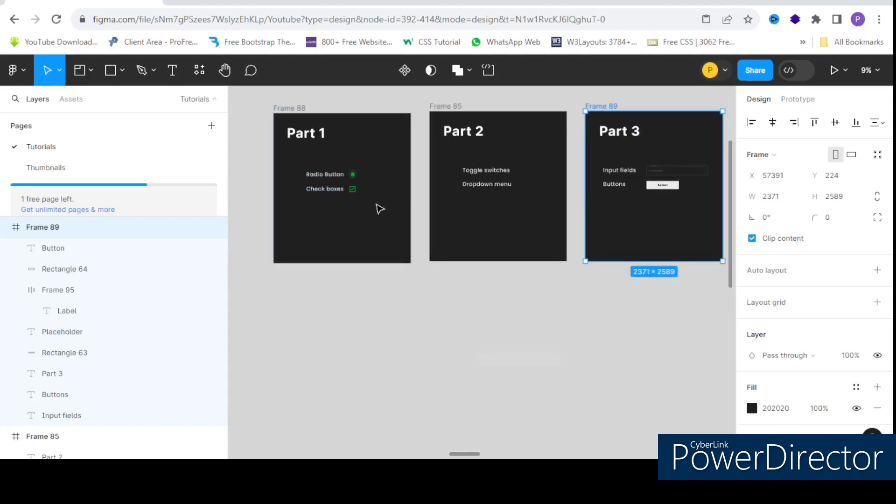
scroll(339, 182, "up", 1)
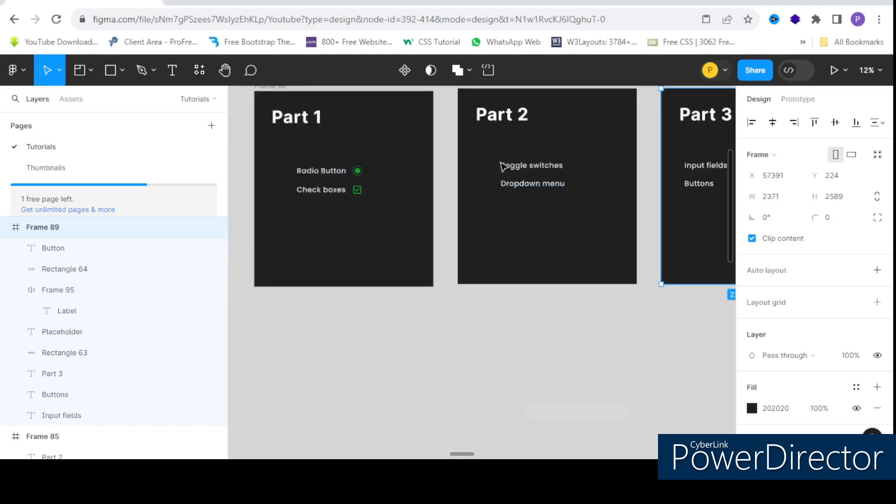
scroll(300, 194, "down", 2)
scroll(607, 203, "up", 3)
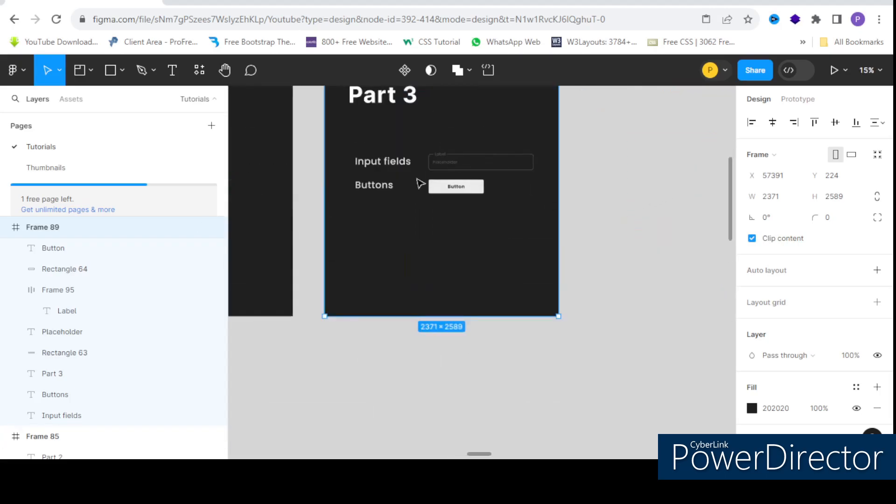
scroll(330, 194, "down", 3)
scroll(424, 162, "up", 2)
scroll(409, 194, "down", 3)
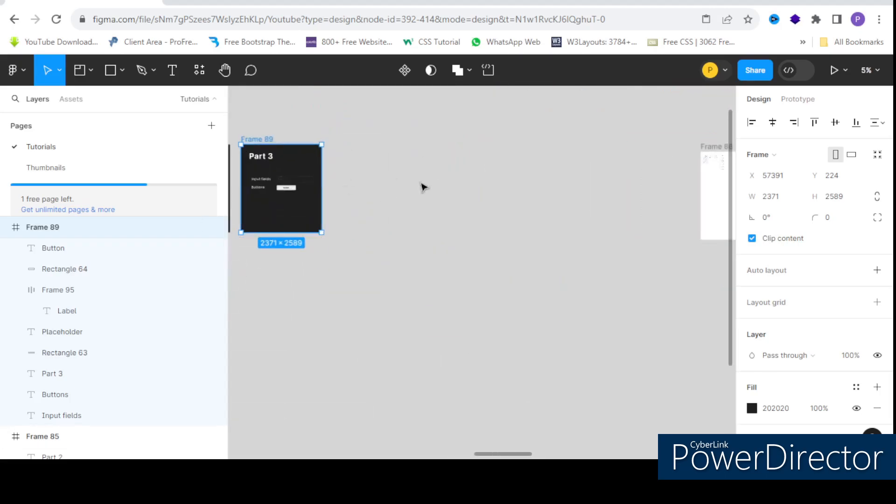
Step: Create an Android Large frame on the empty canvas beside the Part 3 frame, level with its top edge
scroll(350, 175, "up", 1)
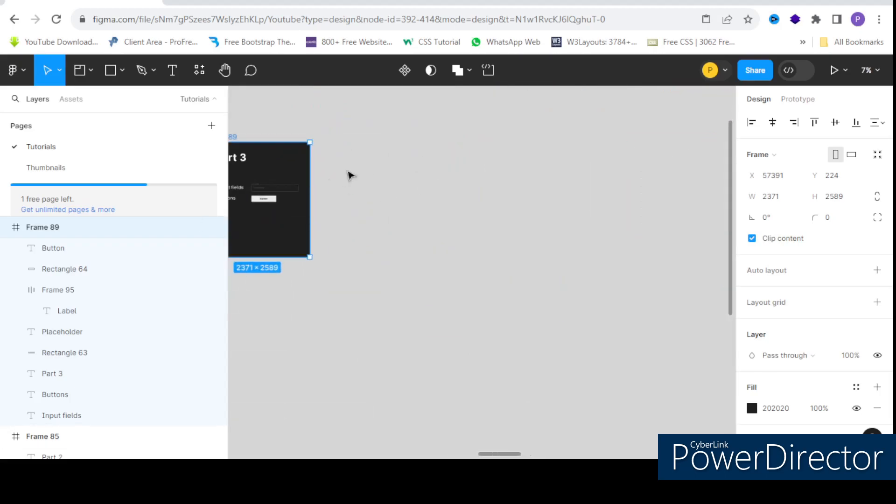
left_click(90, 71)
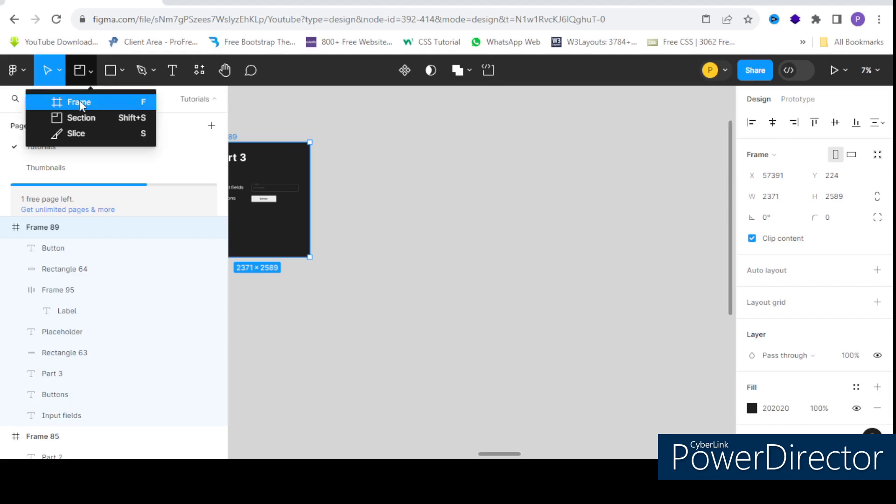
left_click(79, 99)
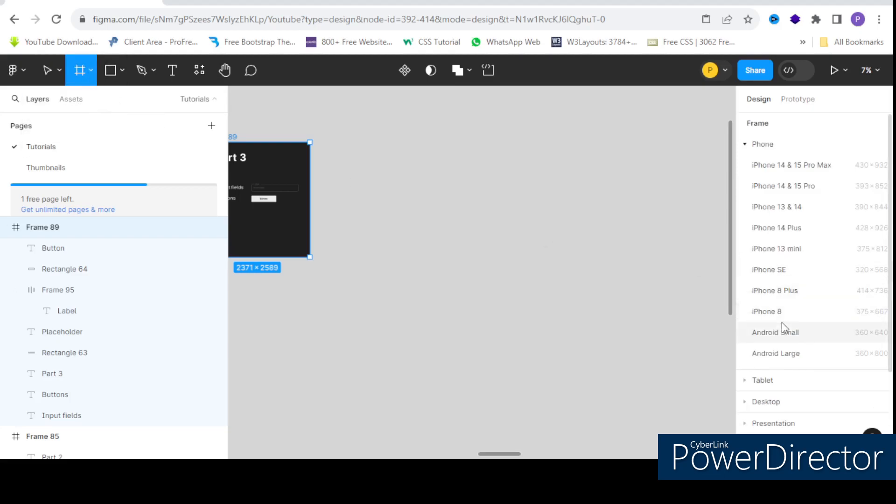
left_click(792, 356)
left_click_drag(480, 260, 364, 152)
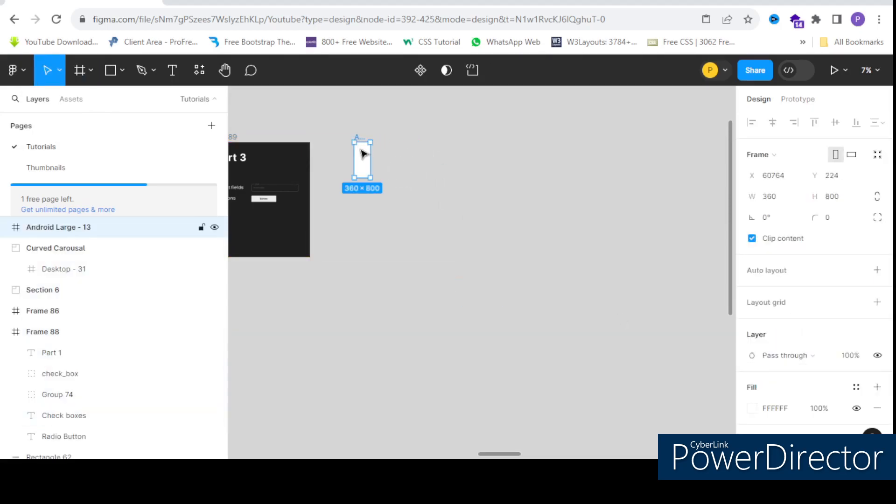
Step: Move the Android frame farther away from the Part 3 frame, to X 61234 and Y 224
scroll(364, 153, "up", 5)
scroll(418, 178, "down", 4)
scroll(415, 180, "up", 2)
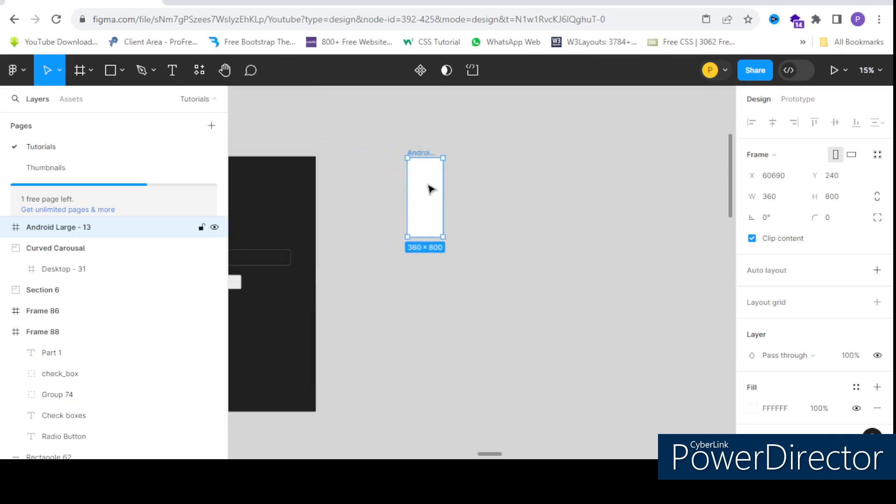
left_click_drag(428, 185, 483, 182)
scroll(369, 154, "down", 2)
scroll(388, 154, "up", 5)
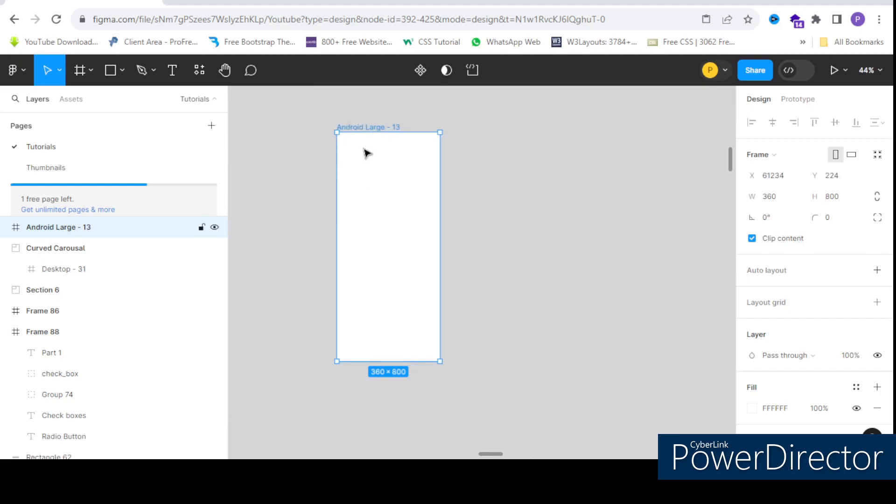
Step: Add a layout grid to the Android frame and change its type from grid to columns
scroll(343, 152, "up", 2)
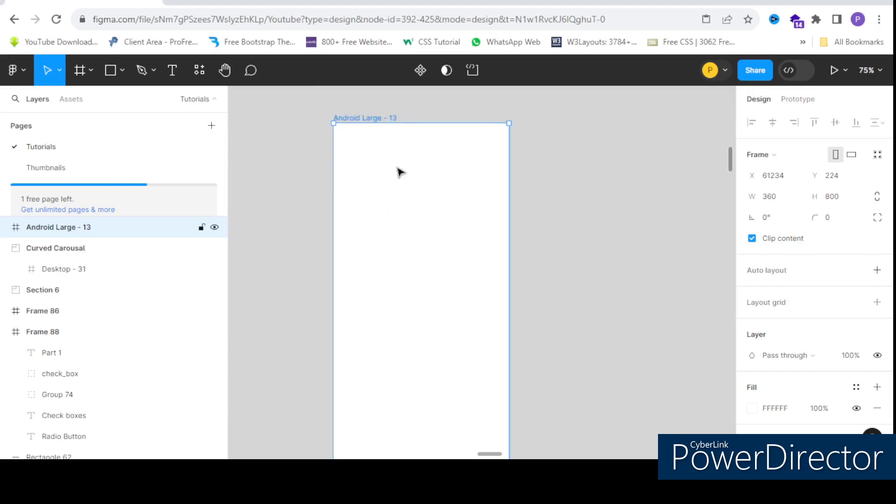
scroll(364, 161, "down", 2)
scroll(366, 163, "up", 1)
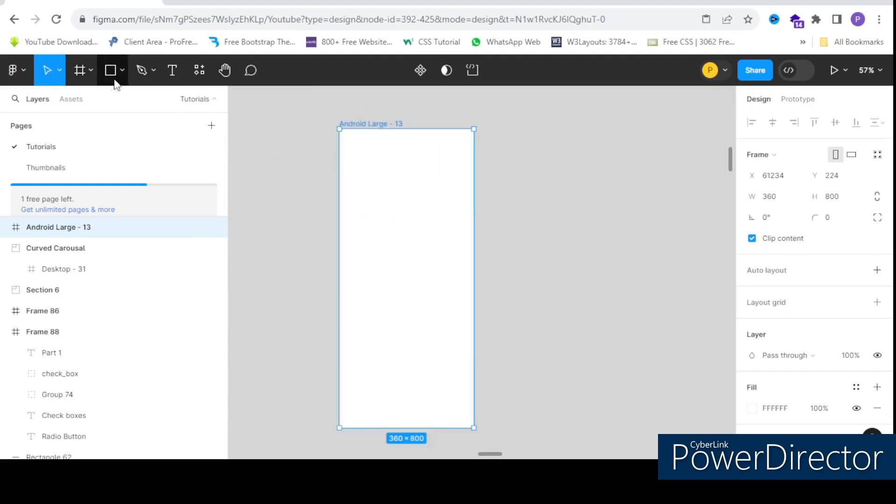
scroll(816, 336, "down", 3)
scroll(779, 205, "up", 3)
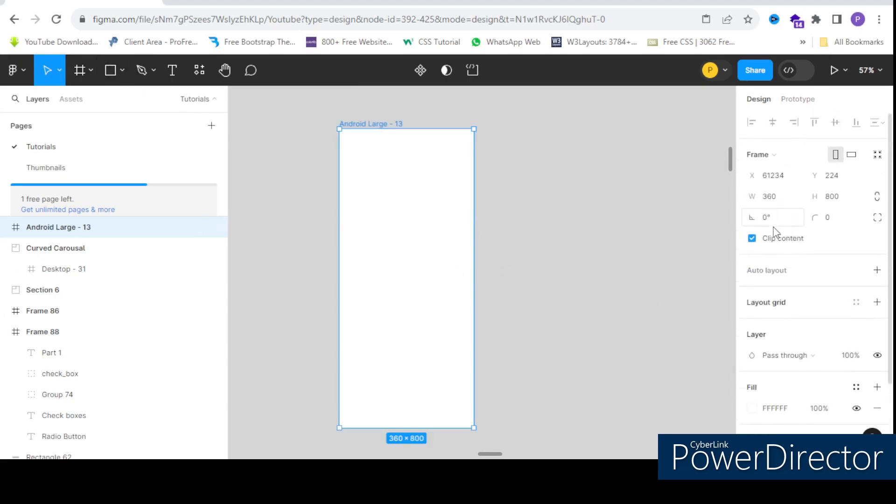
scroll(783, 317, "down", 2)
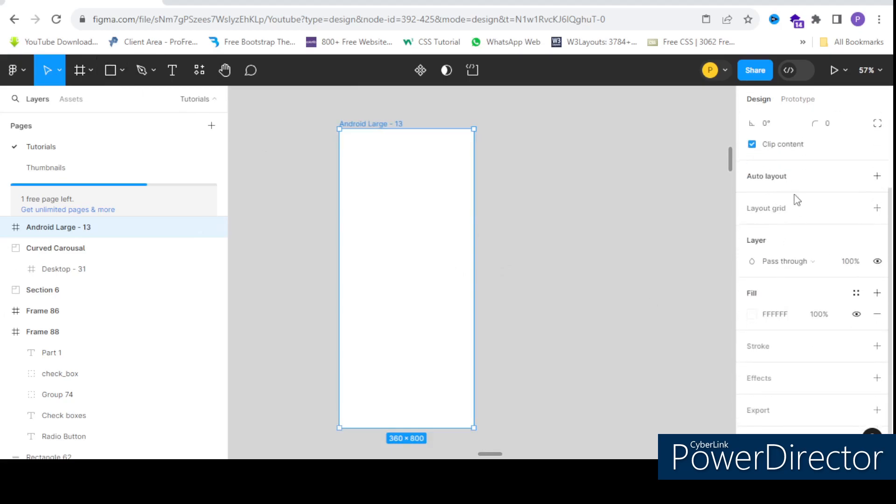
left_click(778, 214)
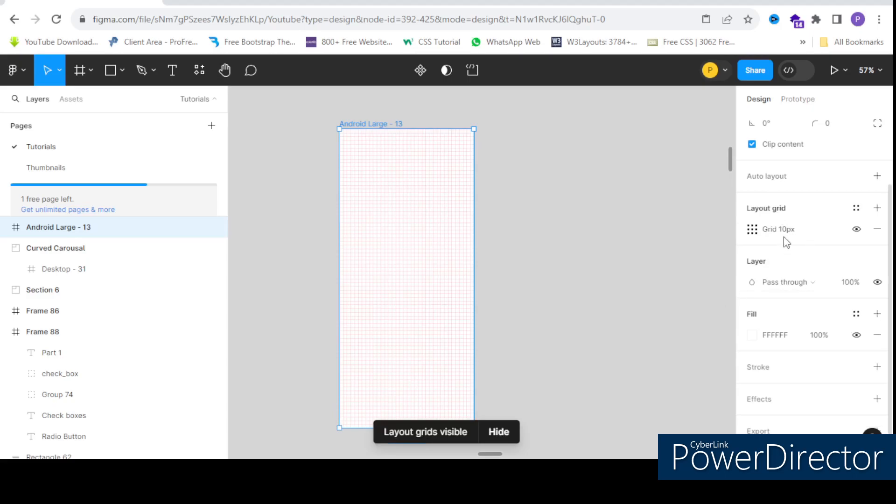
left_click(753, 230)
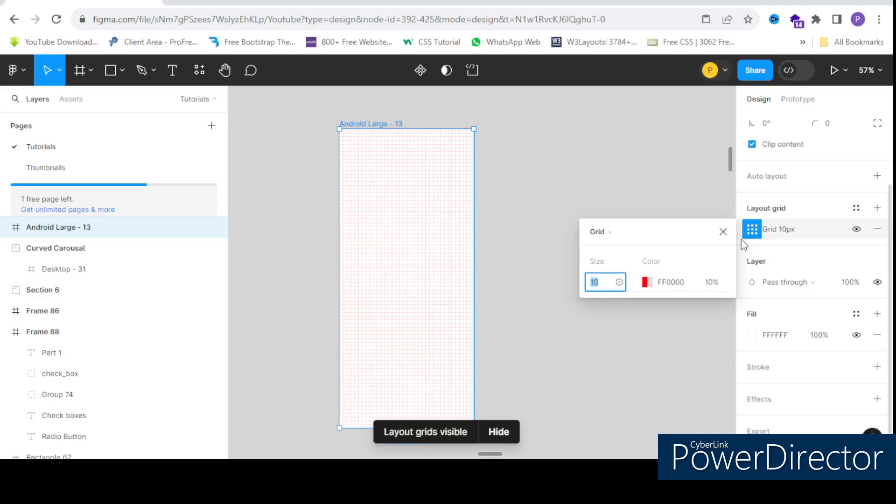
left_click(611, 232)
left_click(621, 246)
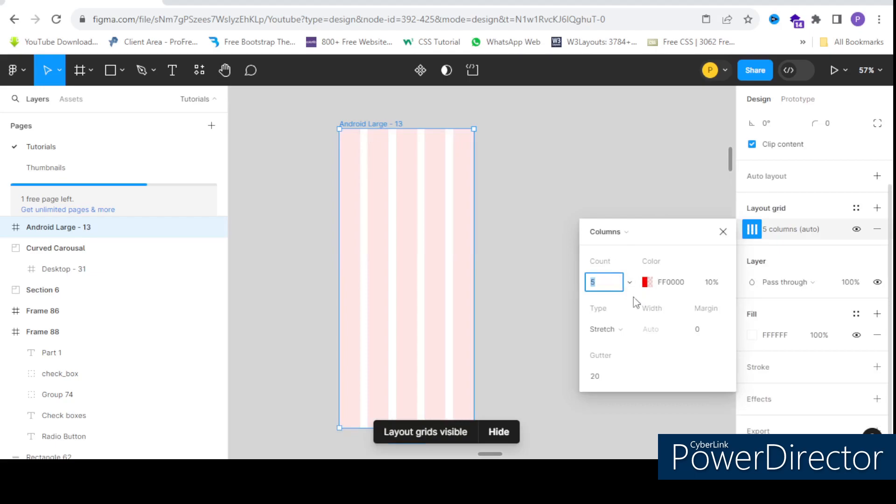
Step: Set the column grid's margin to 20 and its count to 4, then close the grid settings
left_click(699, 329)
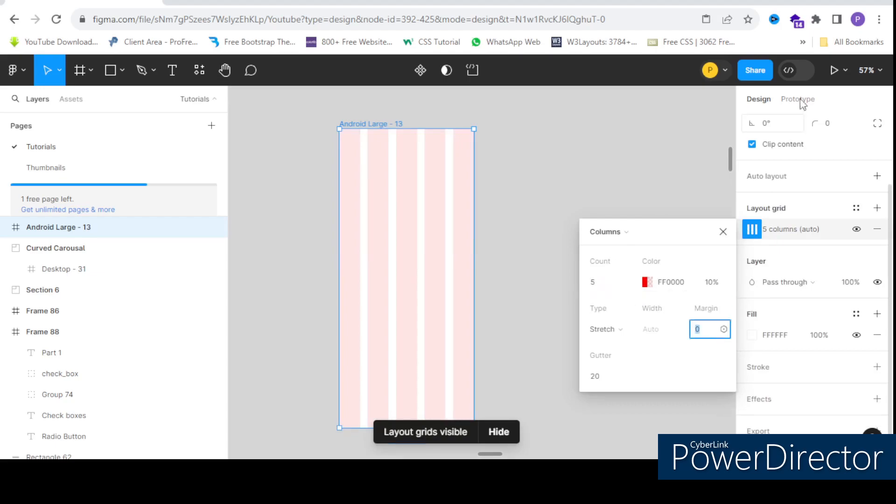
type("20")
key("Return")
left_click(601, 287)
type("4")
key("Return")
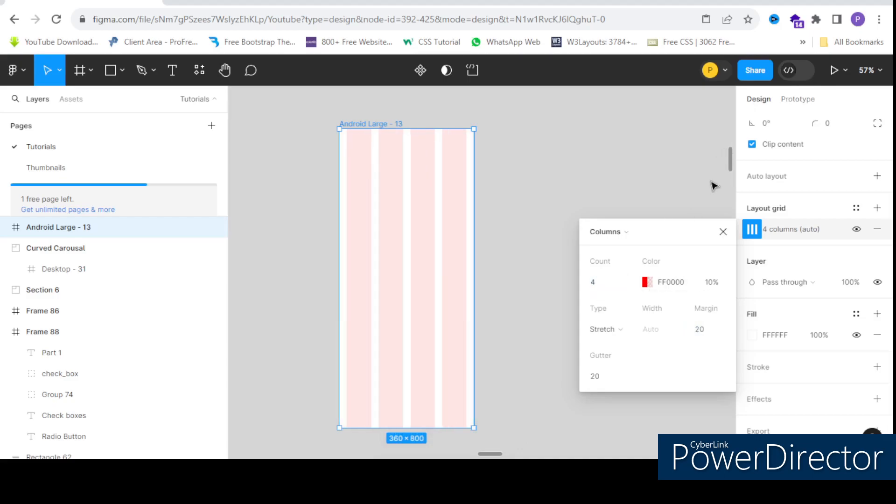
left_click(722, 232)
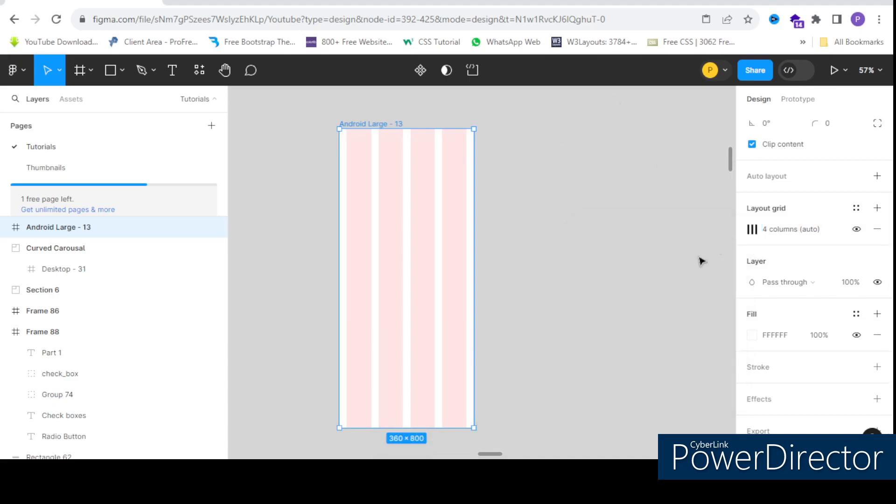
Step: Draw a rectangle about 320 × 51 spanning all four grid columns near the top of the Android frame
scroll(317, 151, "up", 2)
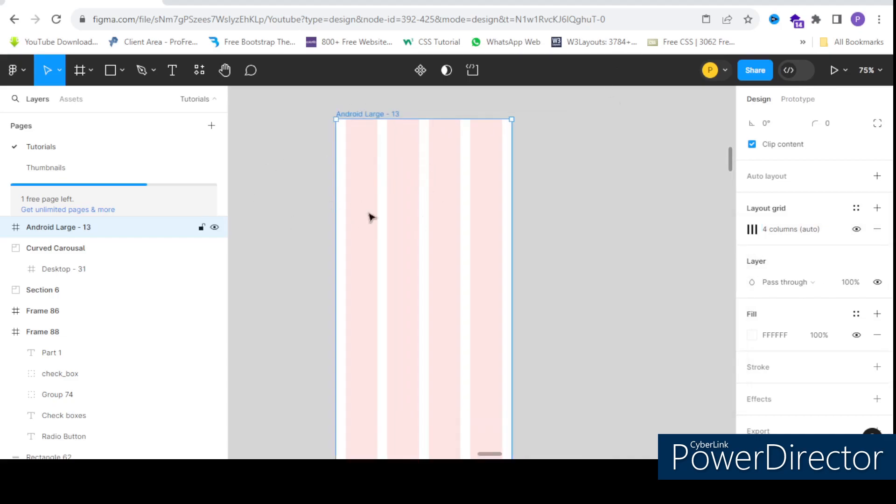
scroll(361, 168, "down", 2)
scroll(380, 174, "up", 2)
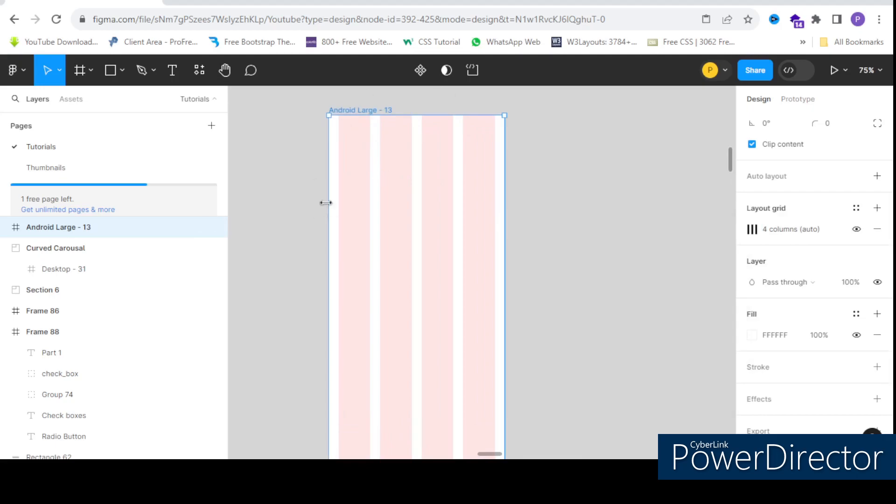
left_click(119, 73)
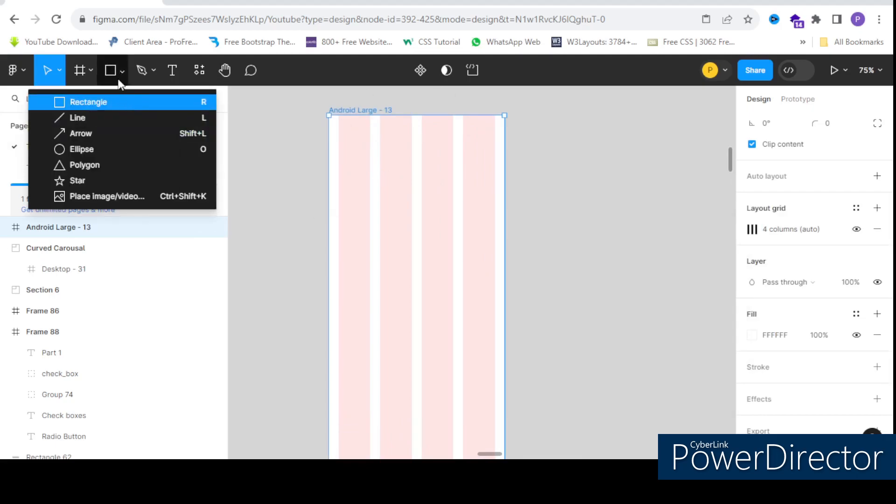
left_click(120, 102)
scroll(402, 177, "up", 2)
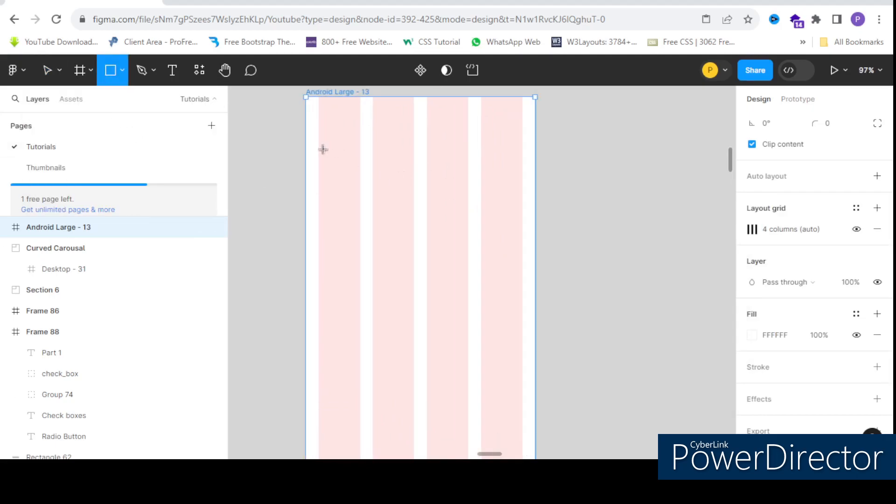
left_click_drag(319, 145, 524, 179)
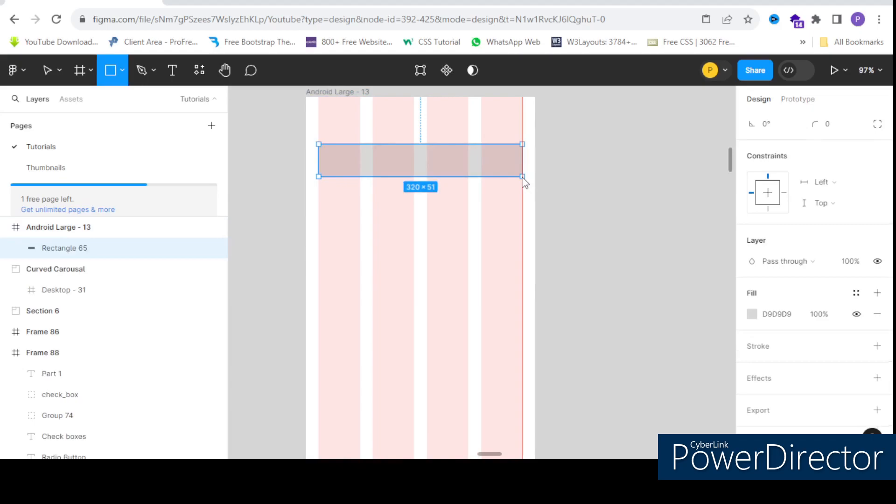
left_click_drag(525, 183, 525, 182)
scroll(402, 161, "up", 2)
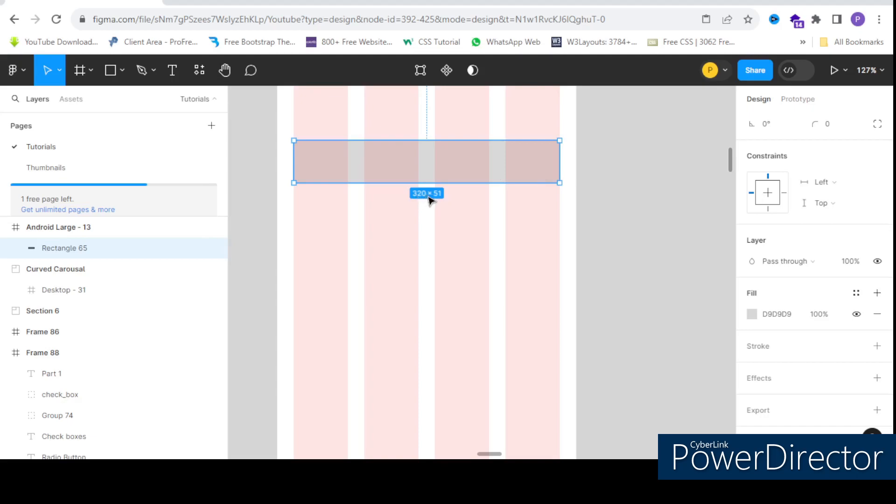
Step: Add a black stroke to the rectangle and remove its fill
scroll(384, 174, "down", 2)
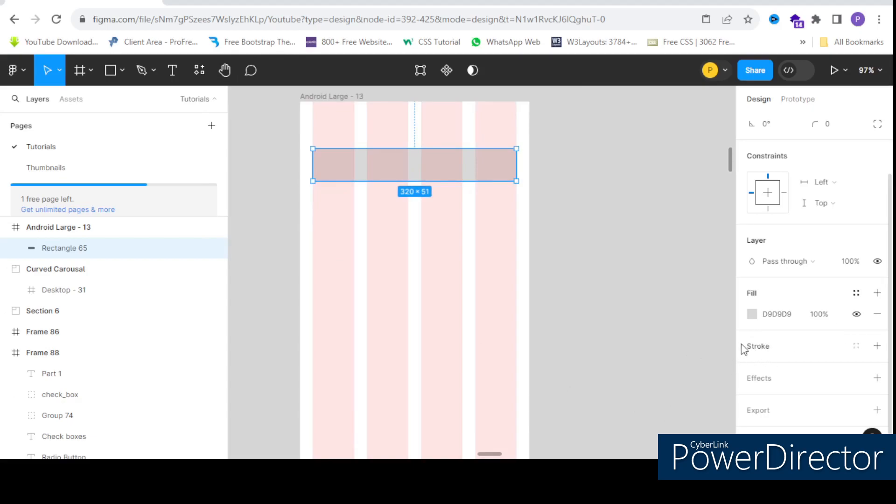
left_click(877, 346)
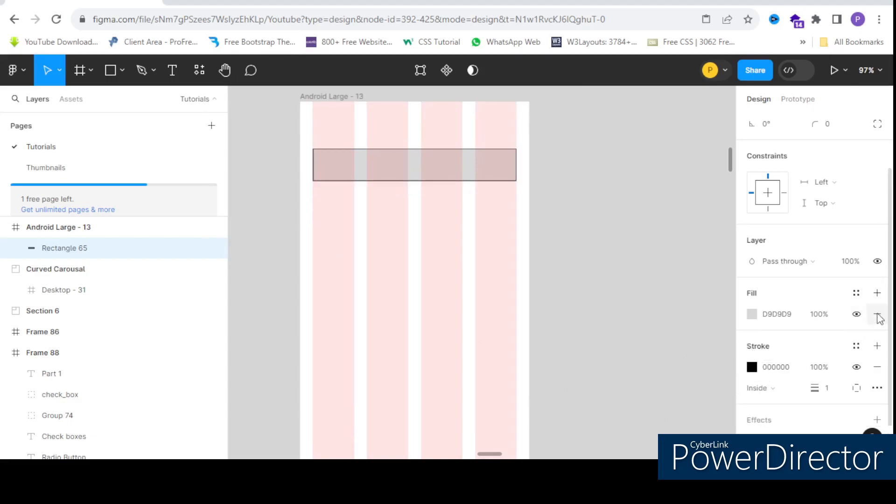
left_click(878, 314)
Step: Round all corners of the outlined rectangle to a radius of 6
scroll(788, 228, "up", 2)
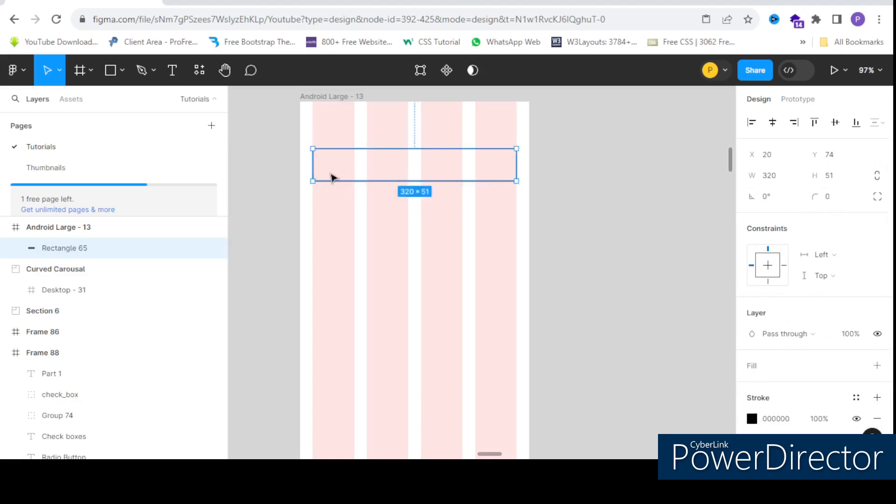
scroll(332, 175, "up", 5)
left_click_drag(287, 135, 286, 136)
scroll(286, 140, "down", 4)
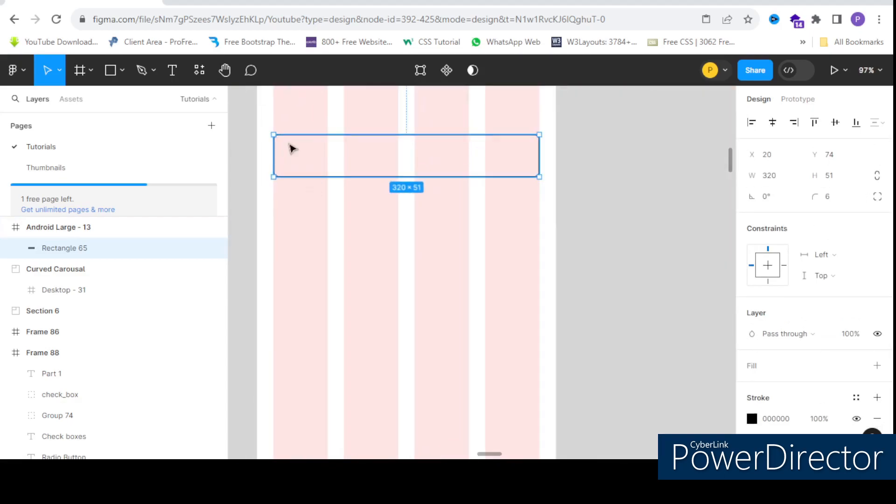
scroll(880, 201, "down", 2)
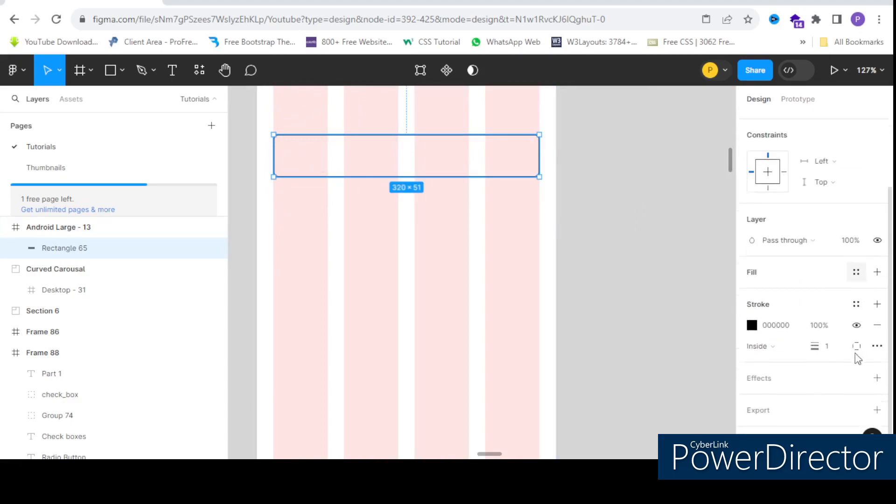
Step: Change the rectangle's stroke colour to the grey 8E8E8E
left_click(752, 325)
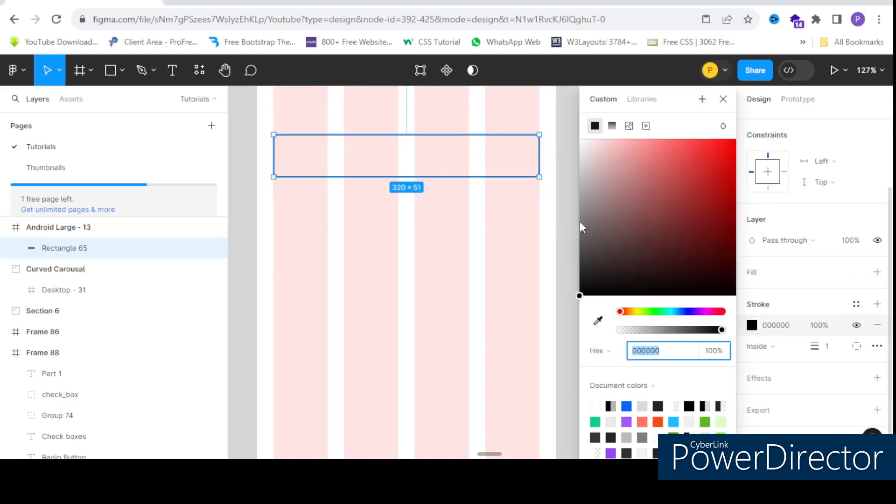
mouse_move(580, 296)
left_mouse_down()
mouse_move(569, 267)
mouse_move(572, 201)
mouse_move(573, 212)
left_mouse_up()
scroll(378, 150, "down", 4)
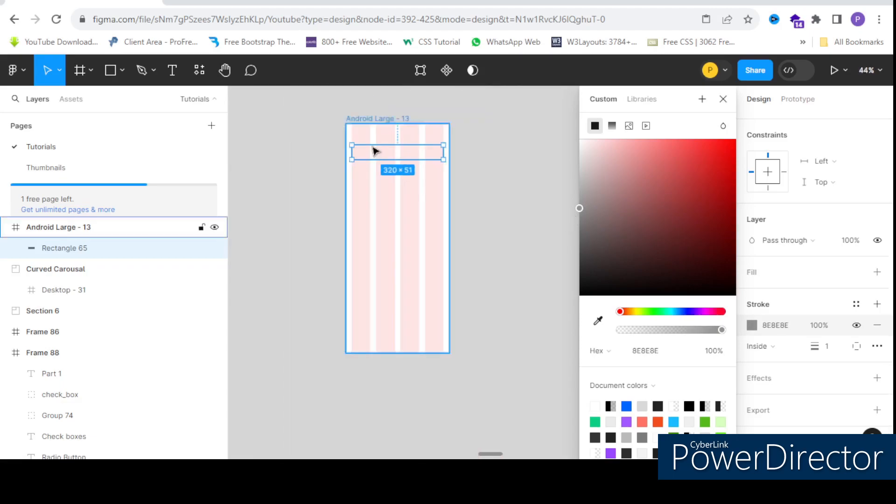
scroll(373, 148, "up", 3)
left_click(430, 228)
scroll(369, 147, "up", 3)
Step: Set the outlined rectangle's stroke thickness to 1.5
left_click(390, 148)
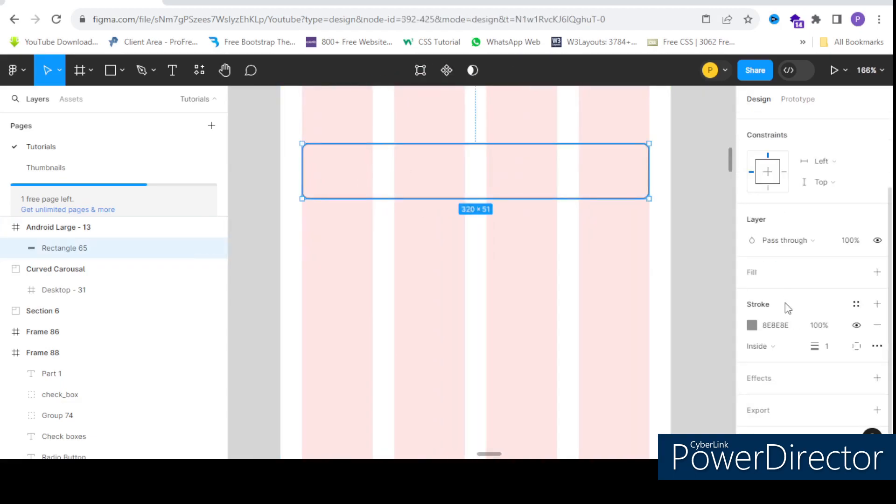
left_click(820, 347)
type("0")
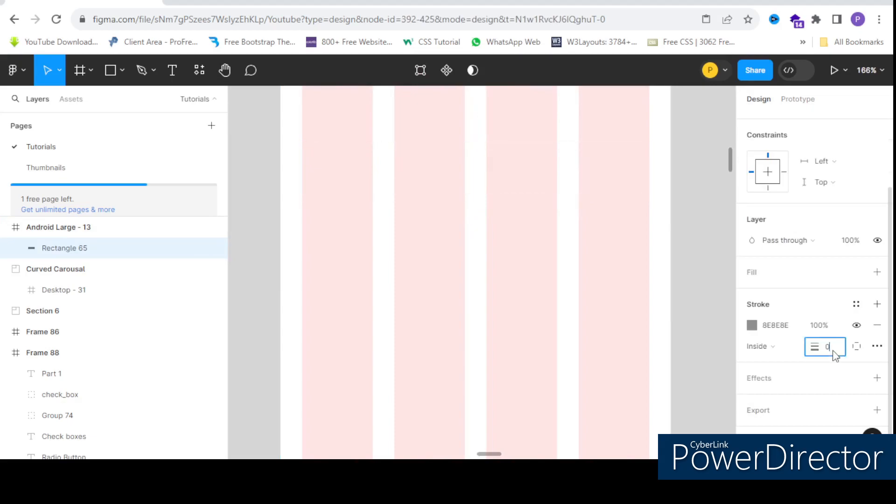
type("2")
key("Return")
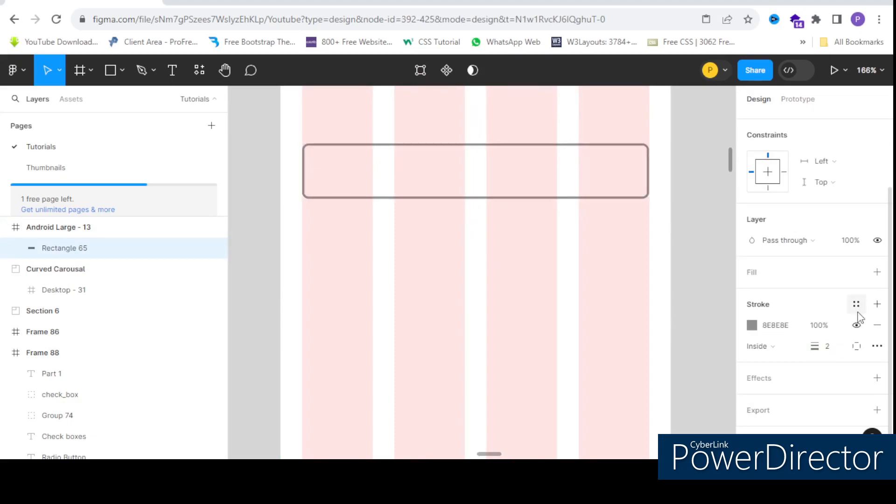
left_click(831, 348)
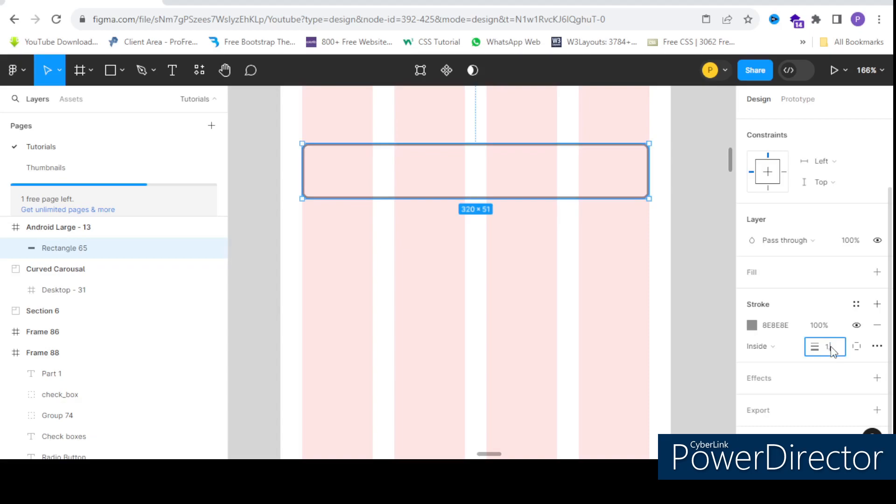
key("Return")
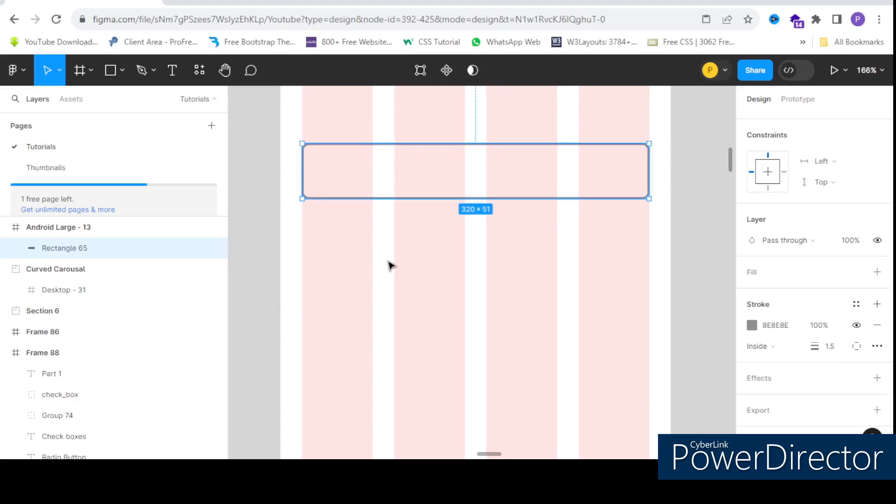
left_click(390, 265)
Step: Add a text layer reading "Label" in size 20 below the outlined rectangle
scroll(353, 138, "down", 3)
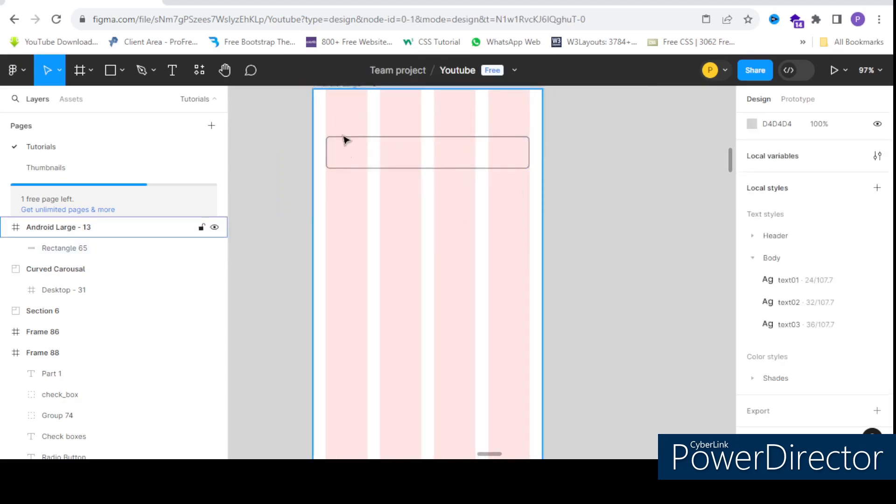
scroll(350, 141, "right", 1)
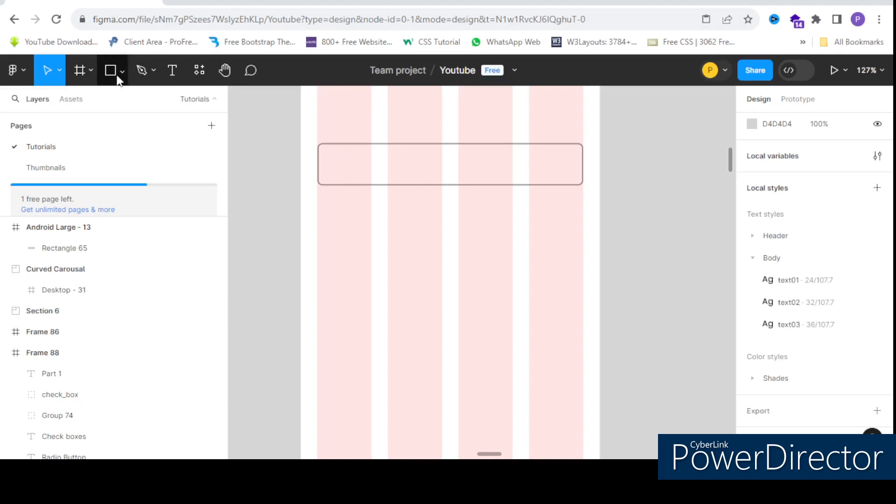
left_click(172, 70)
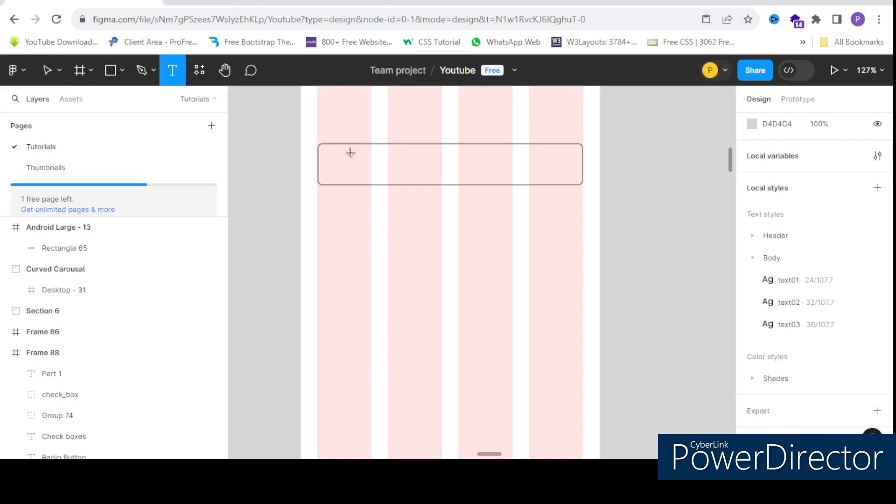
scroll(350, 152, "up", 2)
left_click(374, 243)
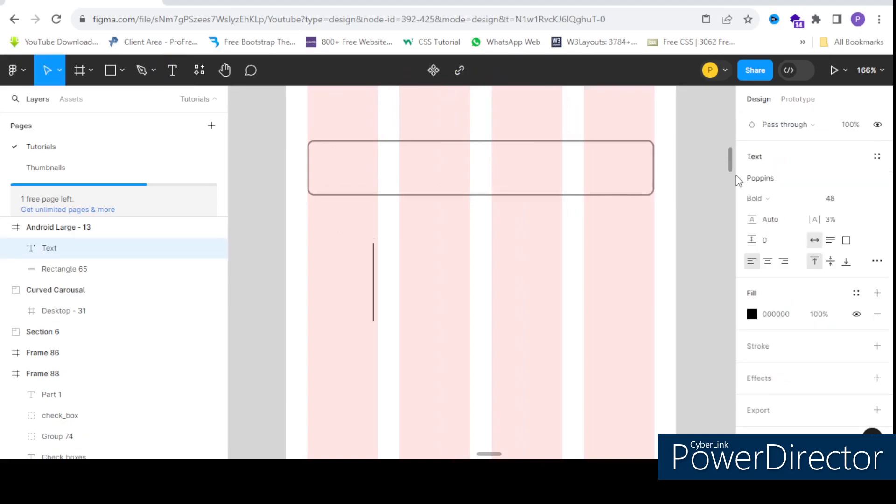
left_click(868, 203)
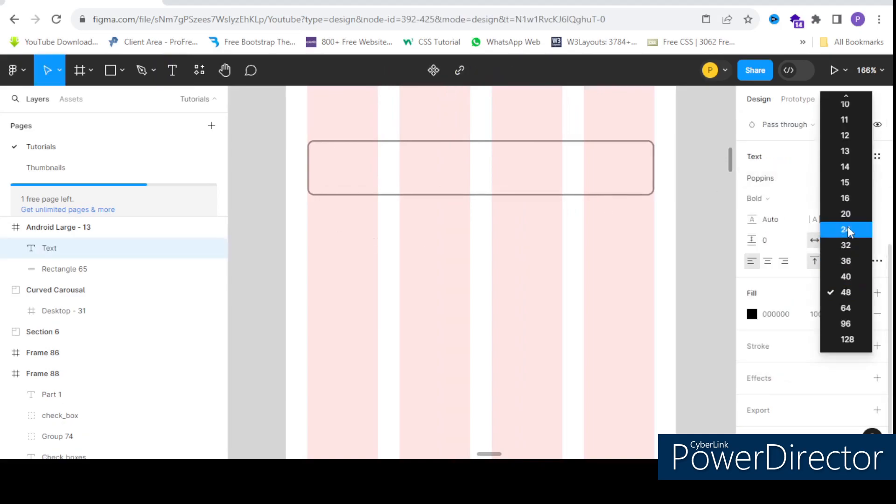
left_click(848, 214)
type("Label")
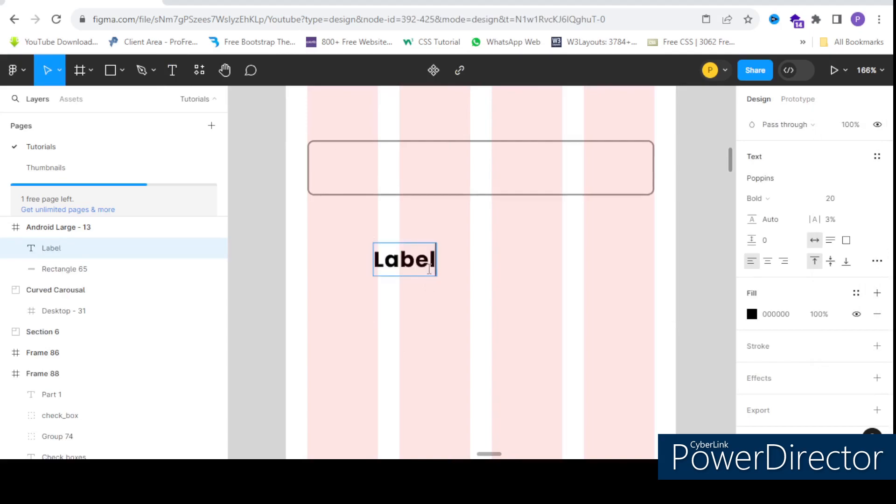
key("Escape")
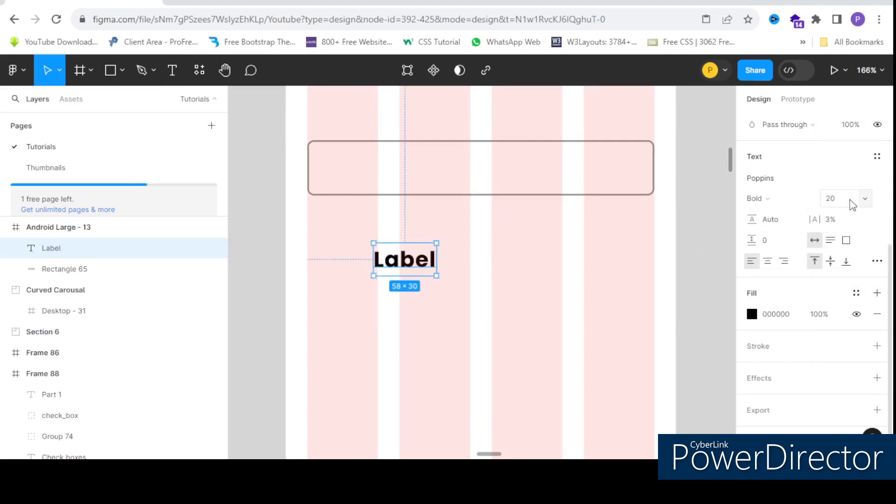
Step: Set the Label text's font weight to Medium and shift the text slightly closer to the rectangle
left_click(778, 193)
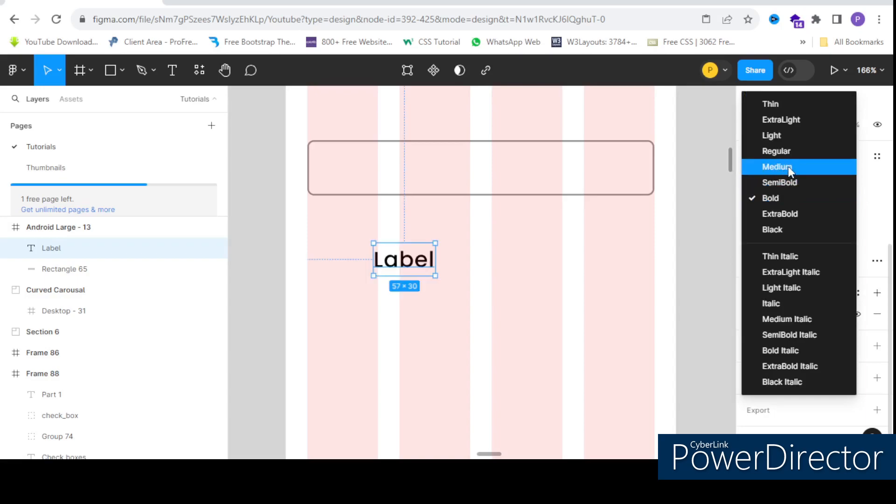
left_click(791, 169)
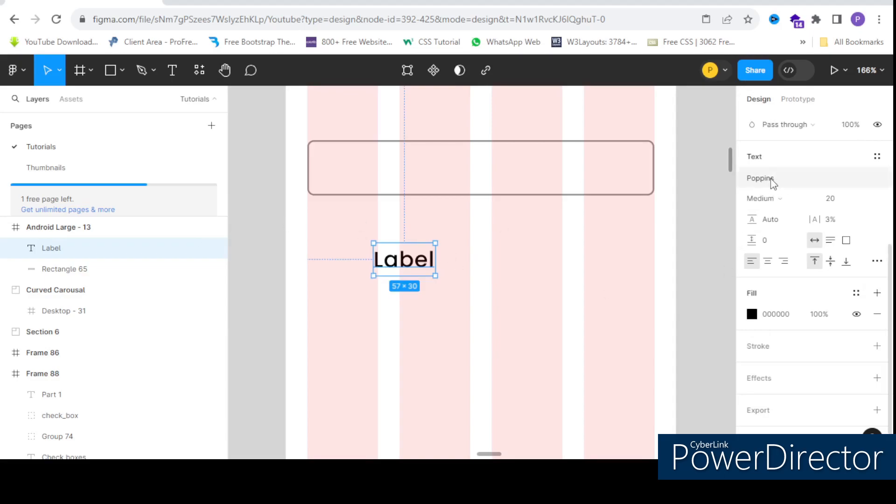
left_click_drag(410, 267, 401, 256)
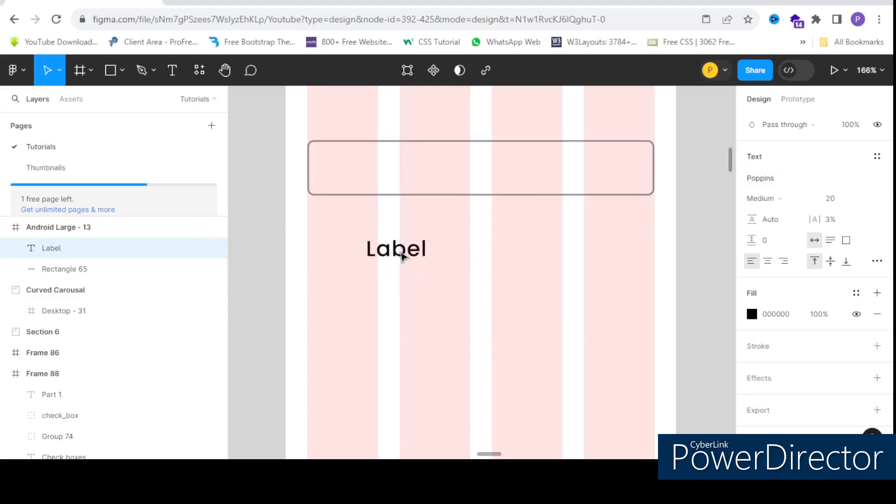
Step: Wrap the Label text in an auto layout frame and give that frame a white FFFFFF fill
scroll(401, 256, "up", 3)
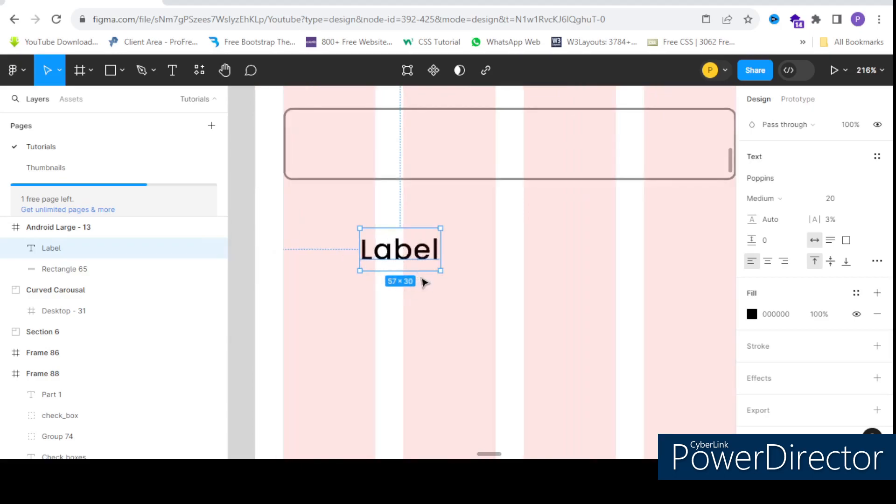
key("shift+a")
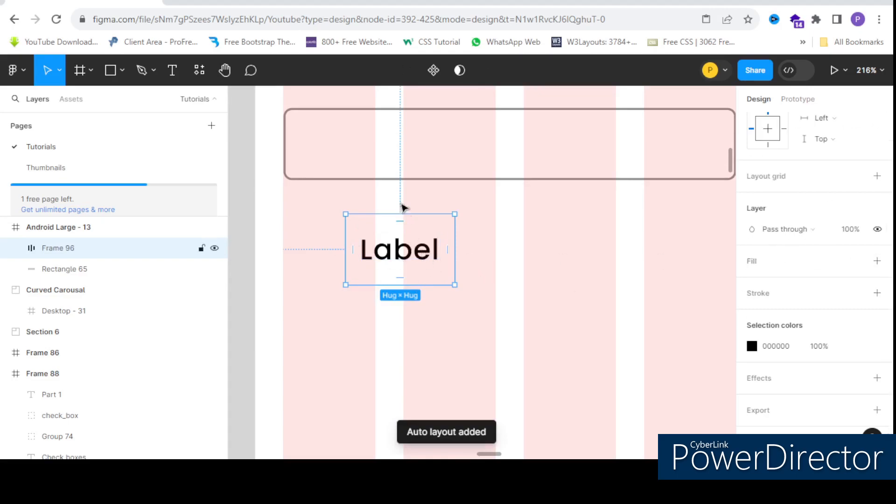
left_click(755, 263)
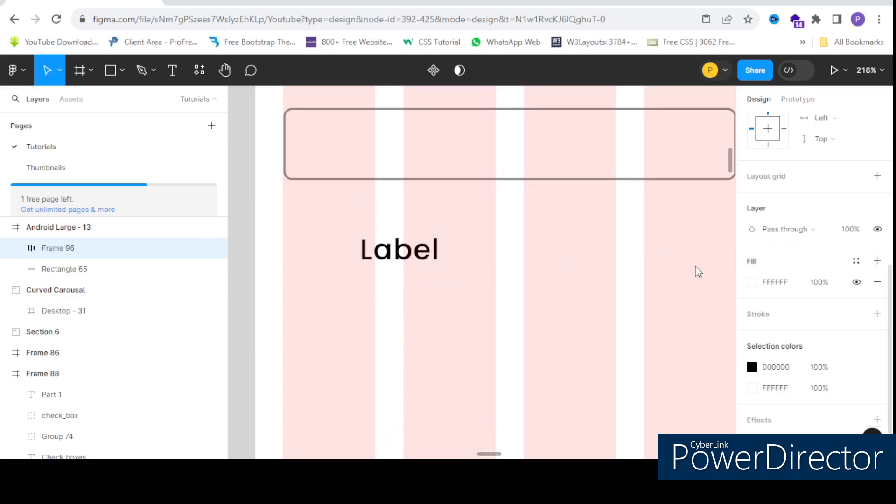
Step: Try placing the Label frame over the rectangle's upper border, then undo and move it to the empty area below
left_click_drag(405, 253, 364, 118)
key("ctrl+z")
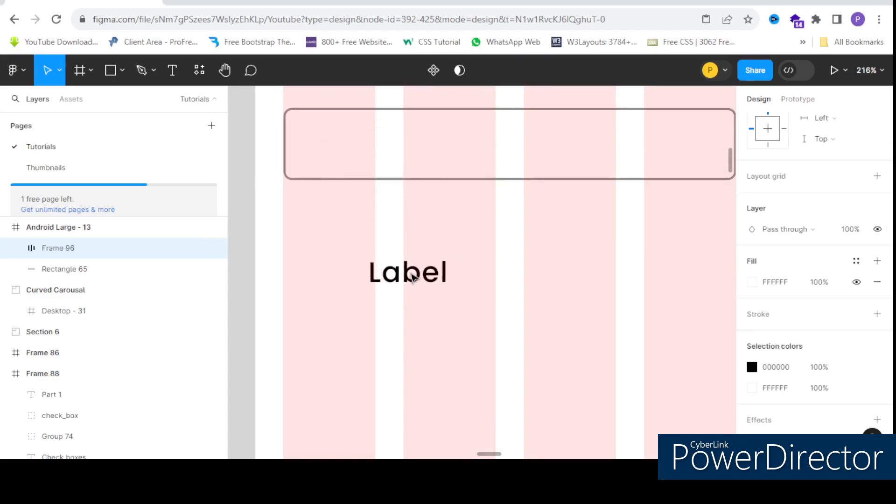
left_click_drag(418, 284, 438, 307)
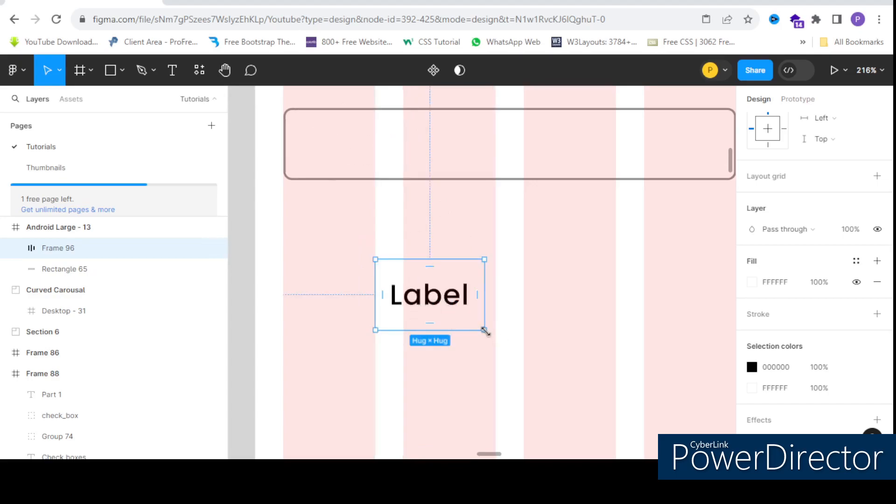
Step: Scale the Label frame down proportionally and set its text size to 14
key("k")
left_click_drag(484, 330, 452, 304)
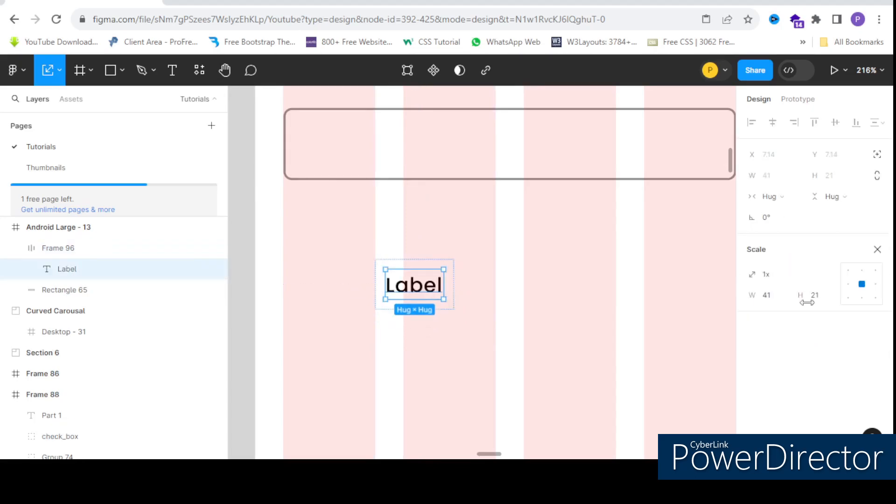
left_click(877, 252)
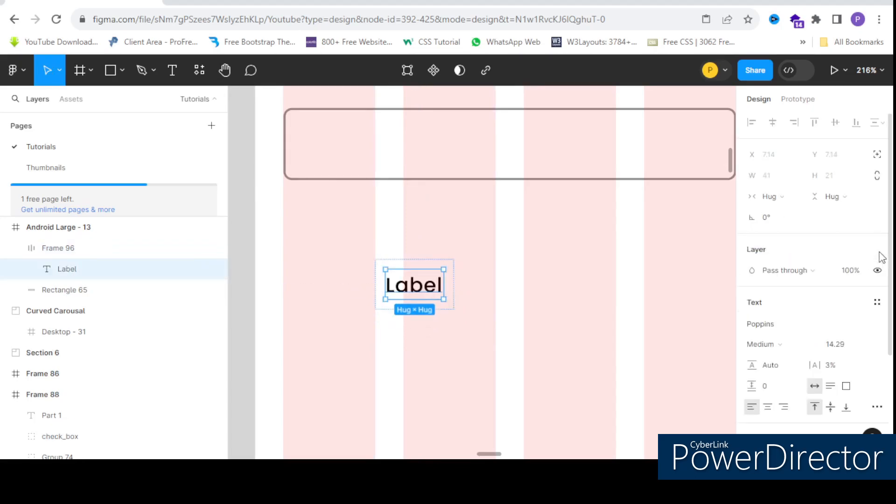
left_click(836, 349)
key("Return")
left_click(542, 344)
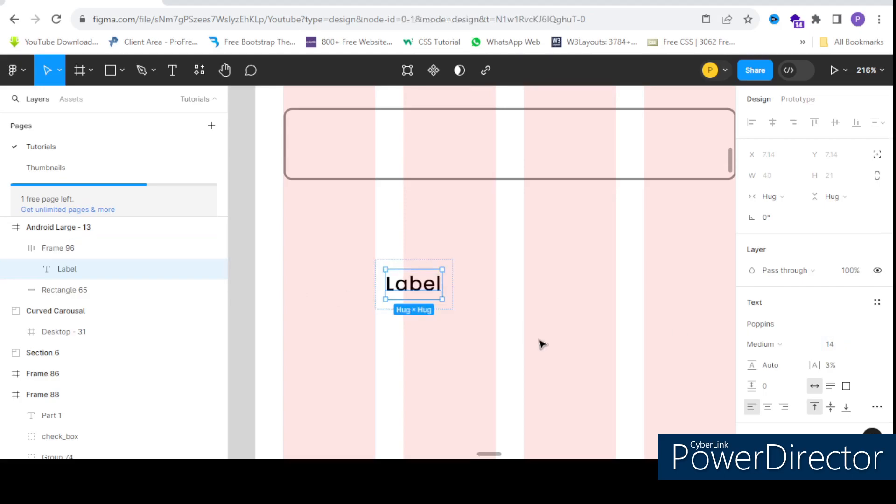
Step: Position the Label frame over the rectangle's upper border near its left corner, at X 36, Y 53
left_click(409, 301)
scroll(409, 301, "up", 1)
left_click_drag(415, 377, 350, 194)
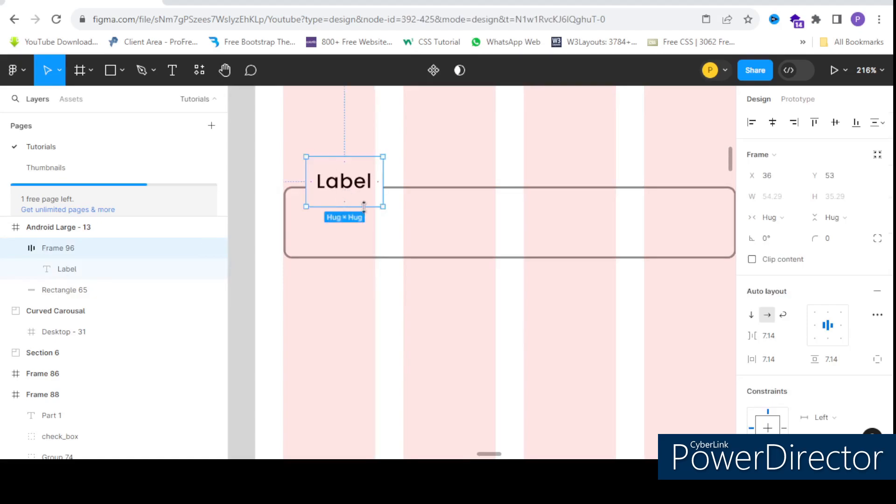
Step: Change the Label text's fill colour to the dark grey 373737
left_click(344, 190)
scroll(770, 202, "down", 3)
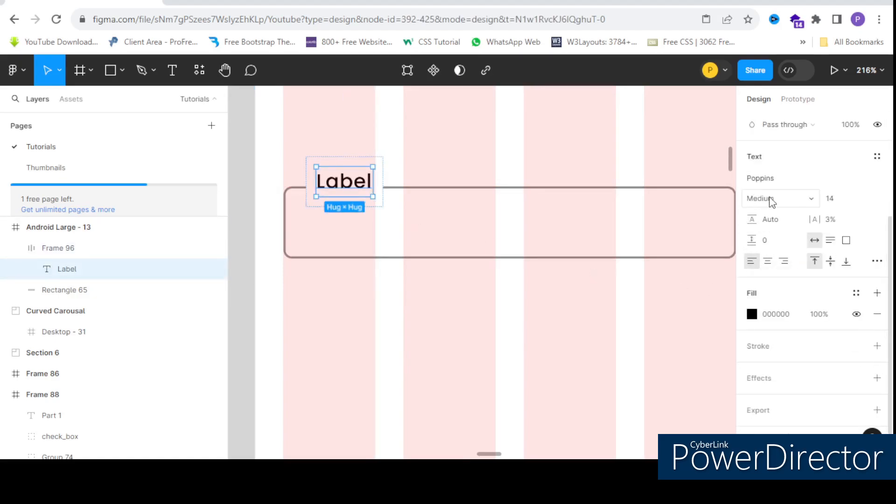
left_click(752, 315)
left_click_drag(642, 262, 567, 265)
left_click(457, 352)
Step: Replace the label's text with "Name"
scroll(367, 141, "down", 4)
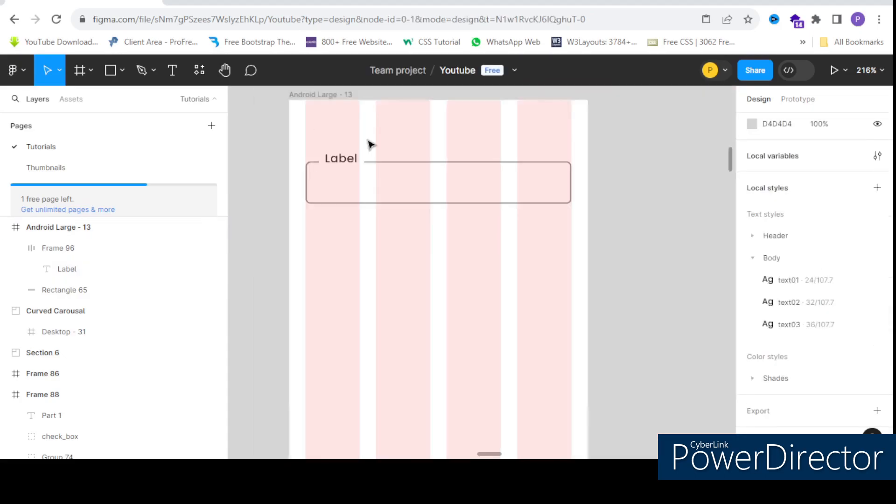
scroll(348, 146, "up", 3)
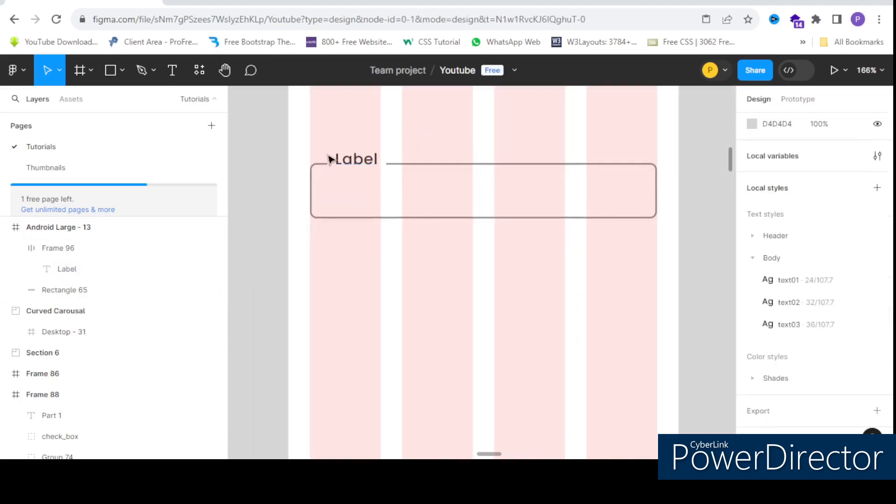
double_click(358, 161)
type("Name")
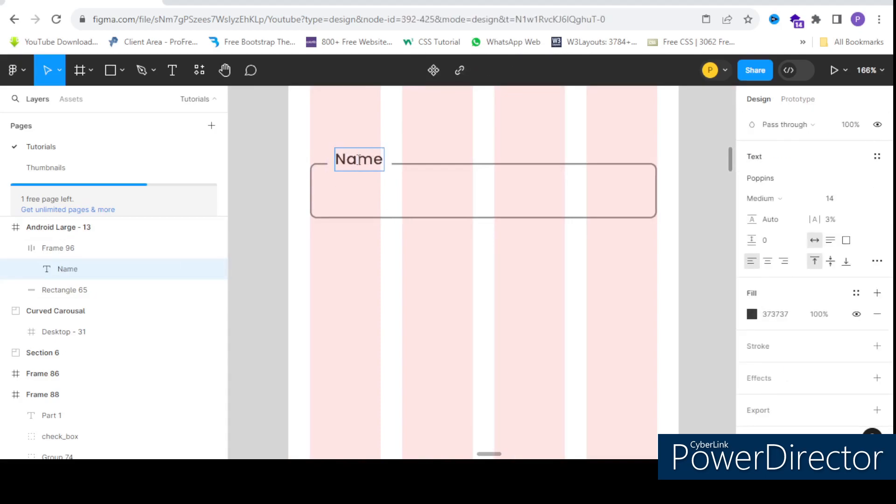
key("Escape")
Step: Examine how the Name text and its auto layout frame sit on the rectangle's upper border
scroll(348, 162, "up", 2)
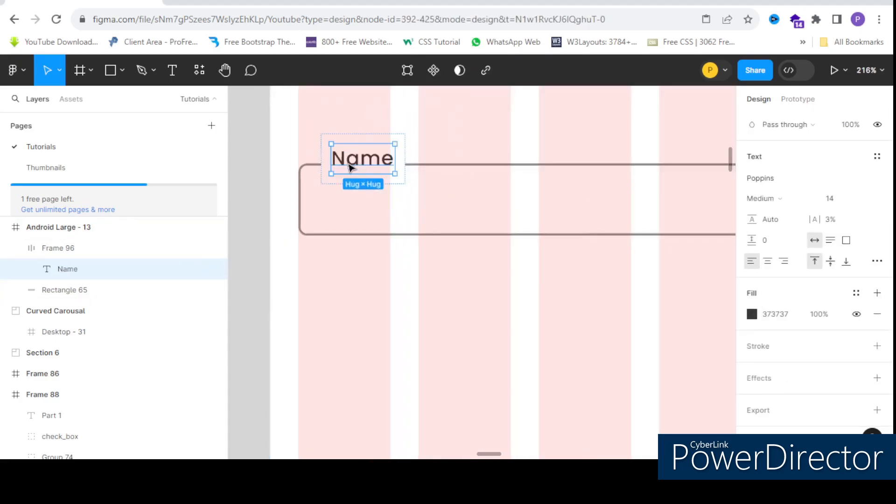
left_click(400, 143)
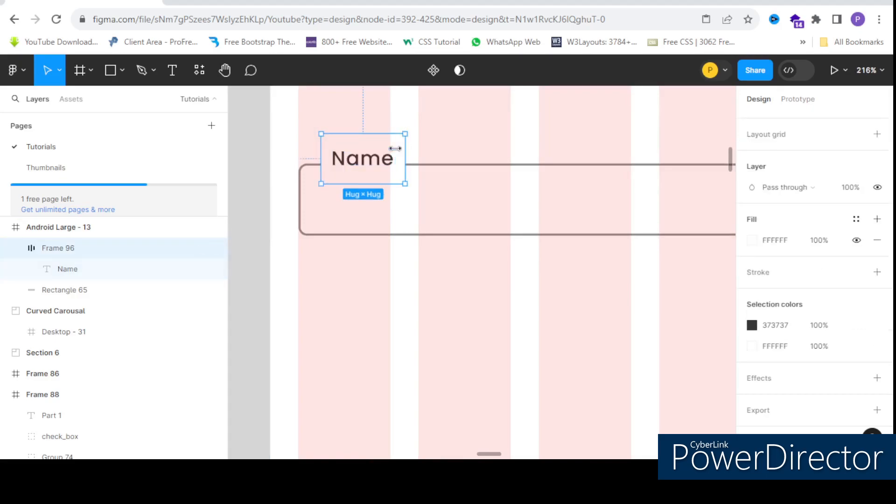
scroll(364, 154, "up", 3)
left_click(355, 166)
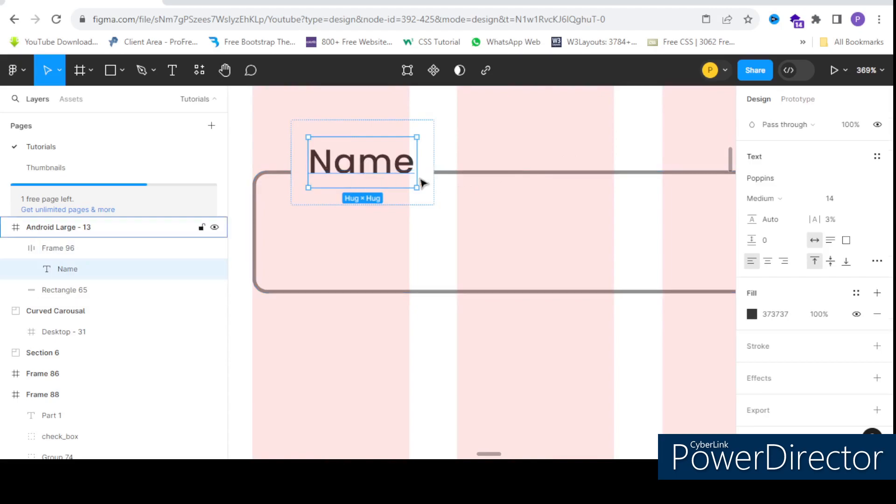
scroll(378, 162, "down", 3)
scroll(364, 161, "up", 3)
left_click(487, 141)
scroll(490, 144, "down", 3)
scroll(470, 155, "up", 3)
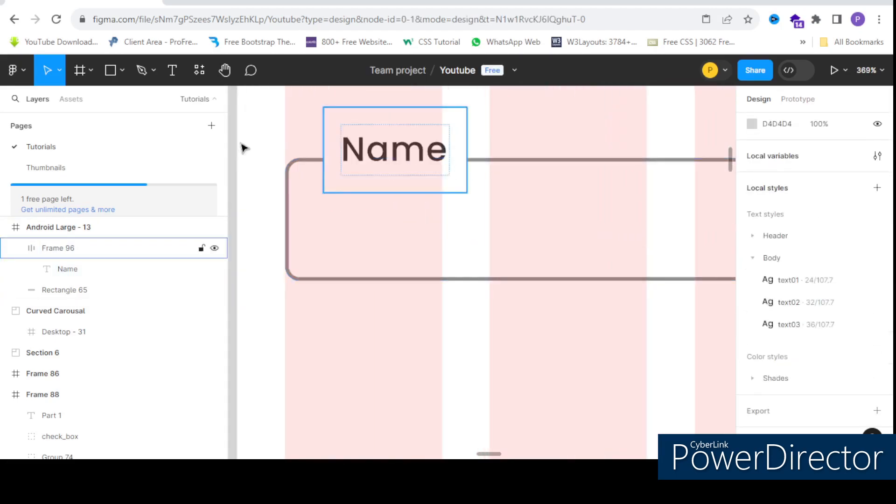
Step: Add the text "Placeholder" inside the outlined rectangle, below the Name label
left_click(164, 77)
scroll(332, 218, "up", 2)
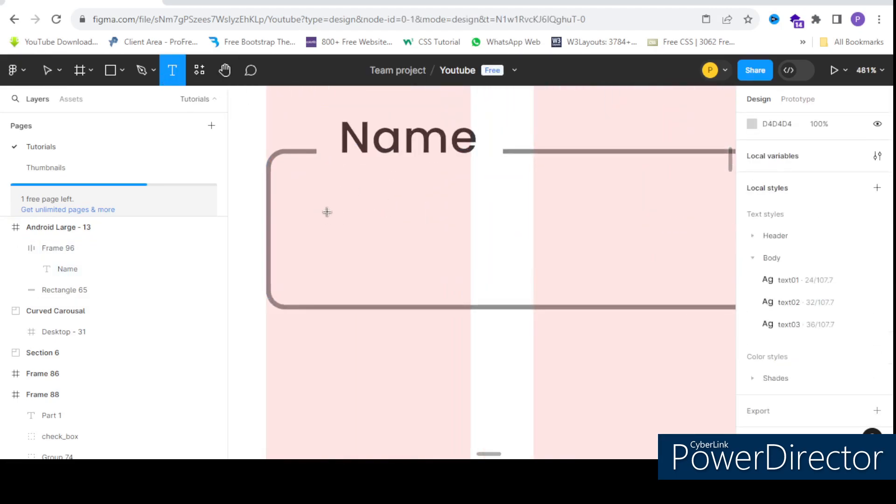
scroll(318, 207, "down", 2)
scroll(324, 211, "up", 1)
left_click(324, 211)
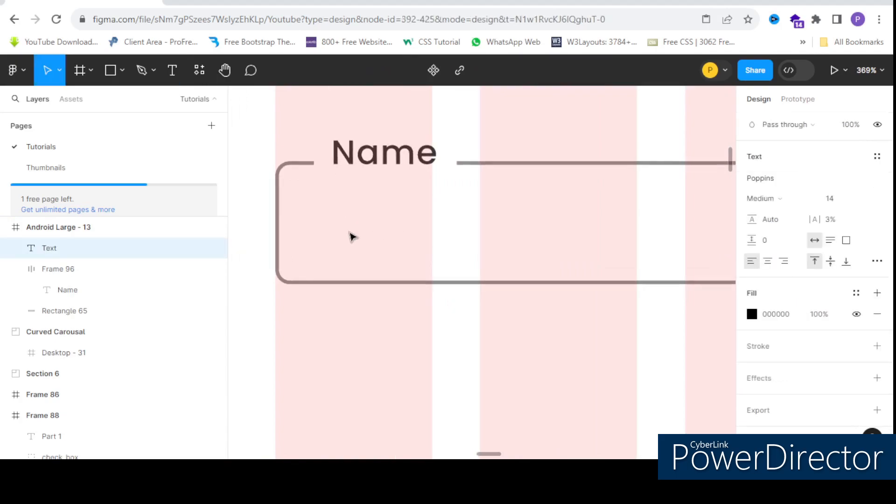
type("Plac")
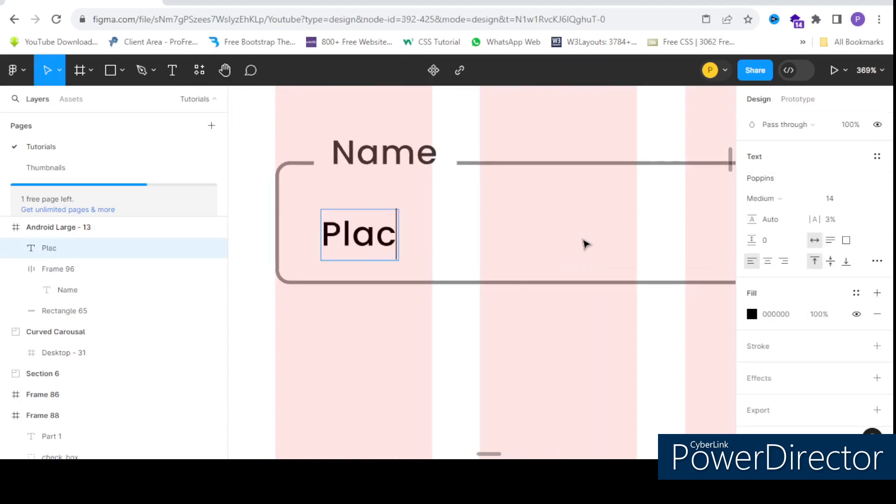
type("eholder")
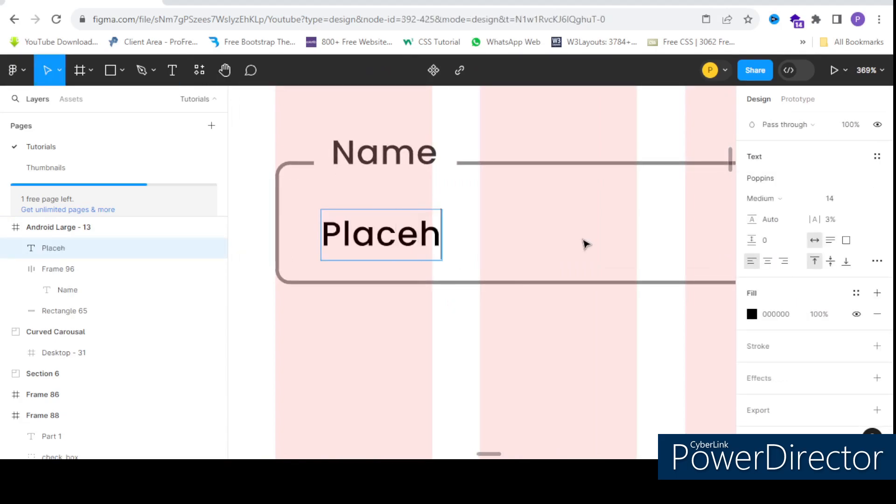
Step: Move the Placeholder text so its left edge lines up with the Name text above it
scroll(279, 197, "down", 2)
scroll(376, 212, "up", 2)
left_click(405, 339)
scroll(454, 251, "down", 2)
scroll(393, 236, "up", 1)
left_click_drag(394, 236, 400, 227)
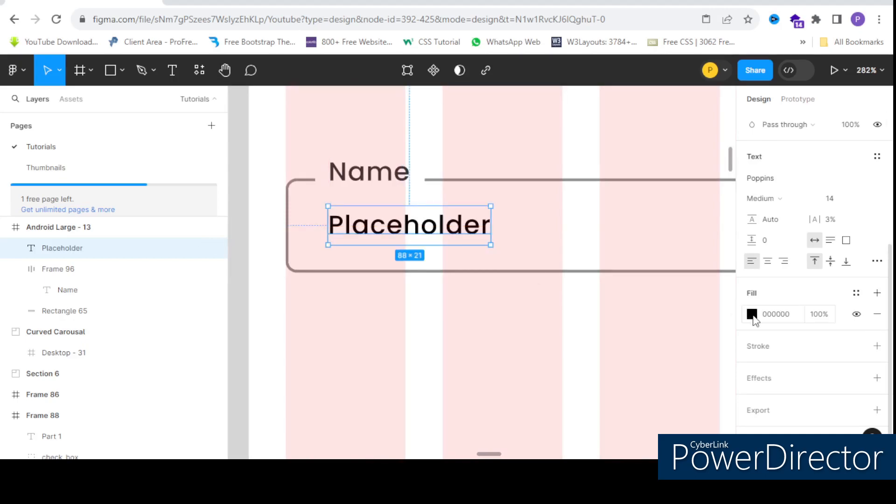
Step: Change the Placeholder text's fill colour to the light grey B7B7B7 at full opacity
left_click(752, 314)
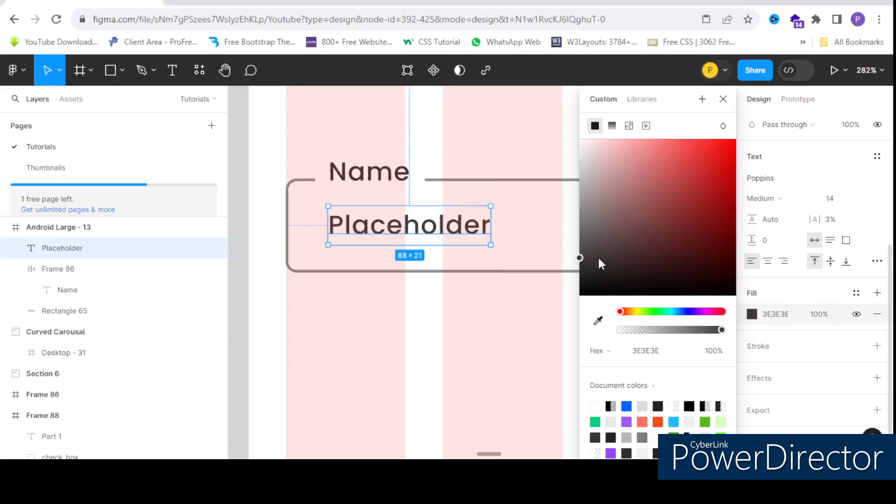
mouse_move(578, 257)
left_mouse_down()
mouse_move(577, 195)
mouse_move(580, 251)
left_mouse_up()
left_click_drag(713, 330, 663, 330)
left_click_drag(582, 248, 572, 231)
left_click_drag(672, 330, 726, 330)
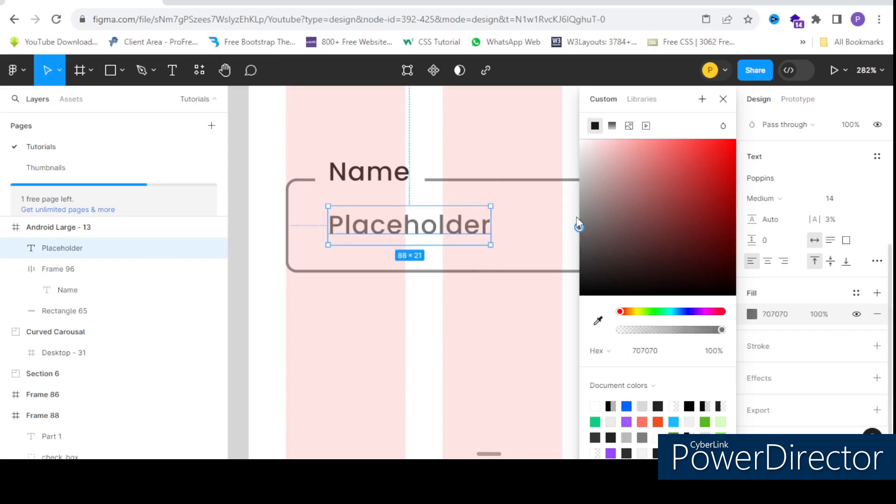
left_click_drag(576, 218, 571, 204)
scroll(383, 198, "down", 3)
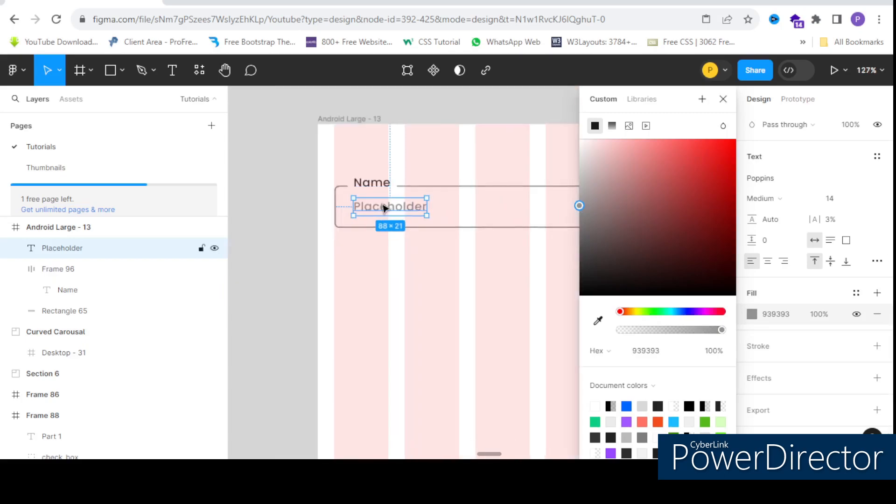
scroll(383, 202, "up", 2)
left_click_drag(584, 186, 569, 189)
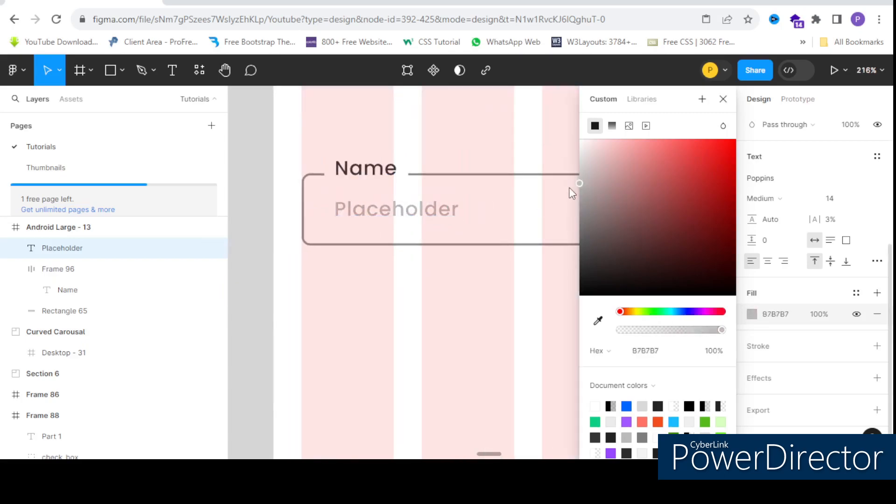
Step: Set the Placeholder text's font weight to Regular and deselect it
left_click(777, 193)
left_click(777, 183)
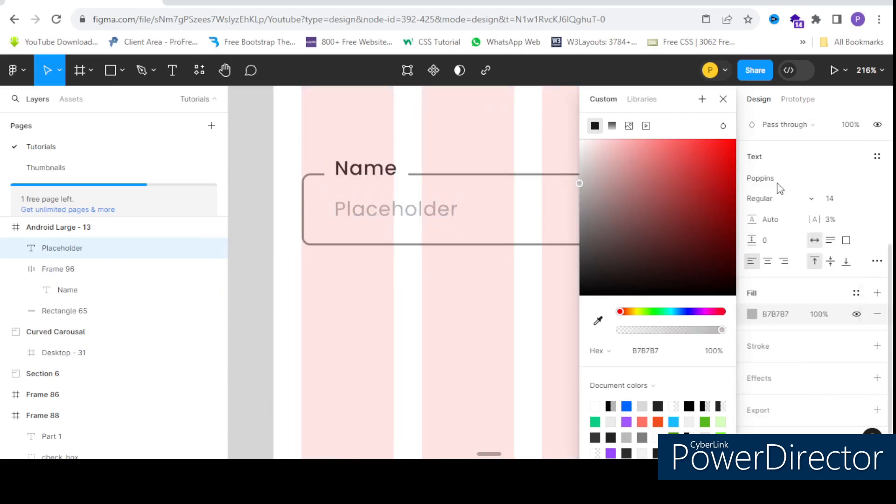
scroll(359, 205, "down", 2)
scroll(366, 187, "up", 4)
scroll(370, 177, "down", 3)
left_click(469, 248)
scroll(335, 169, "down", 2)
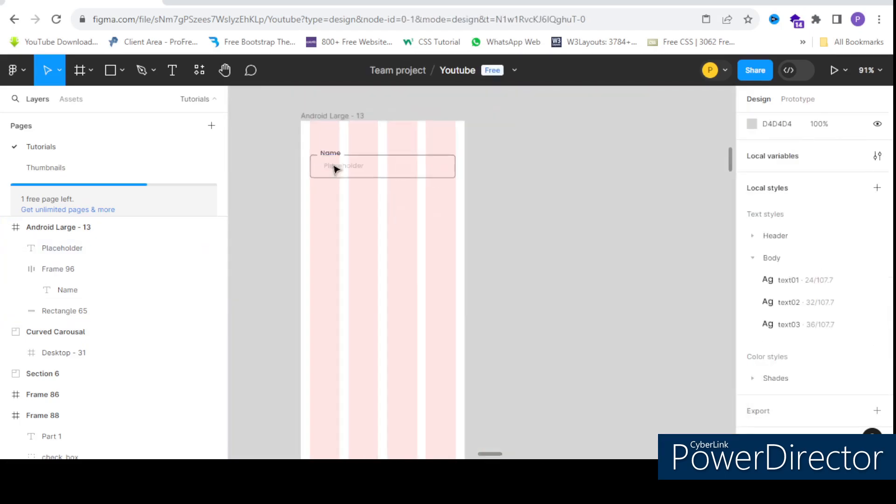
Step: Group the Name label, Placeholder text and outlined rectangle, and turn the group into a component
scroll(335, 169, "up", 3)
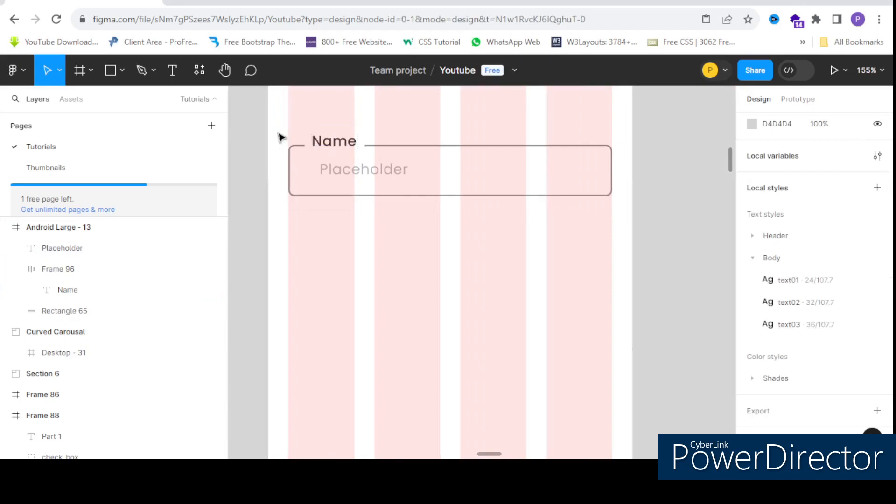
left_click_drag(283, 135, 625, 246)
key("ctrl+g")
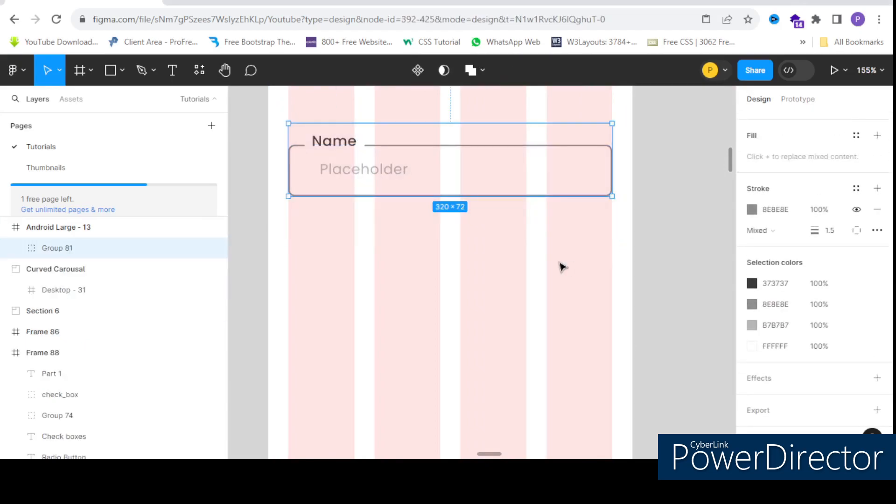
left_click(561, 265)
mouse_move(618, 229)
left_mouse_down()
mouse_move(248, 166)
mouse_move(268, 130)
left_mouse_up()
left_click(415, 77)
scroll(420, 168, "down", 3)
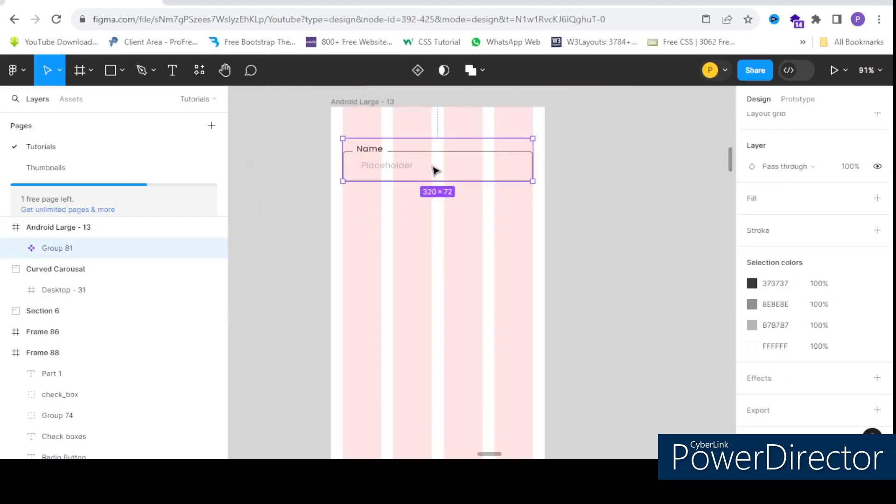
Step: Place the main component outside the Android Large frame, to its right, leaving an instance of it near the top of the frame
left_click(460, 194)
left_click(377, 165)
left_click_drag(520, 175, 385, 159)
scroll(584, 173, "down", 5)
scroll(584, 173, "up", 5)
scroll(386, 156, "up", 5)
scroll(389, 155, "down", 5)
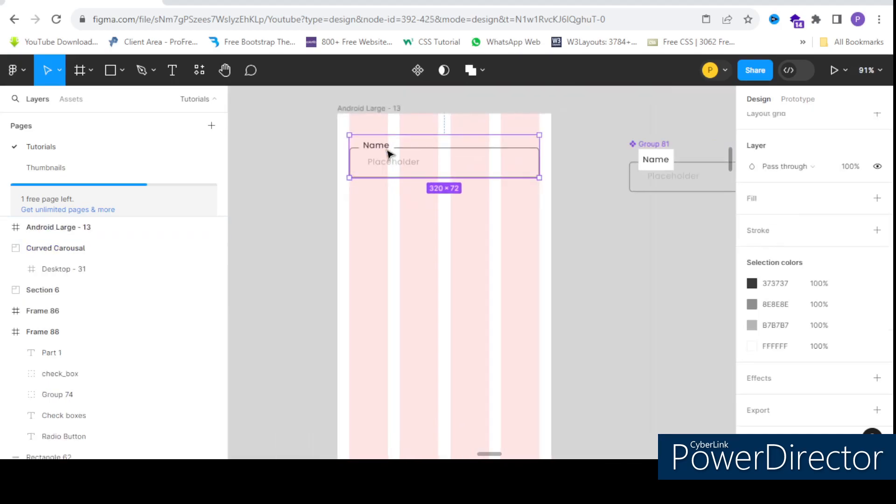
Step: Examine the Name and Placeholder texts nested inside the instance in the Android Large frame
scroll(390, 154, "up", 3)
double_click(367, 145)
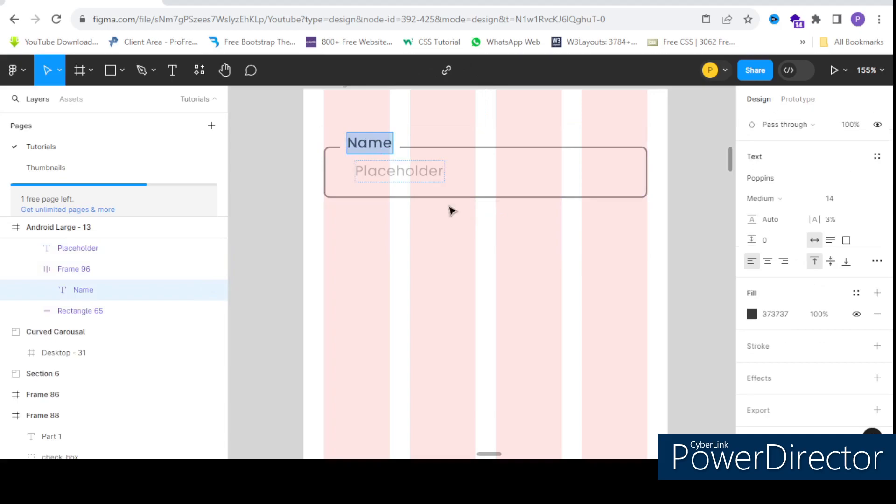
left_click(463, 240)
scroll(462, 239, "down", 3)
left_click(391, 168)
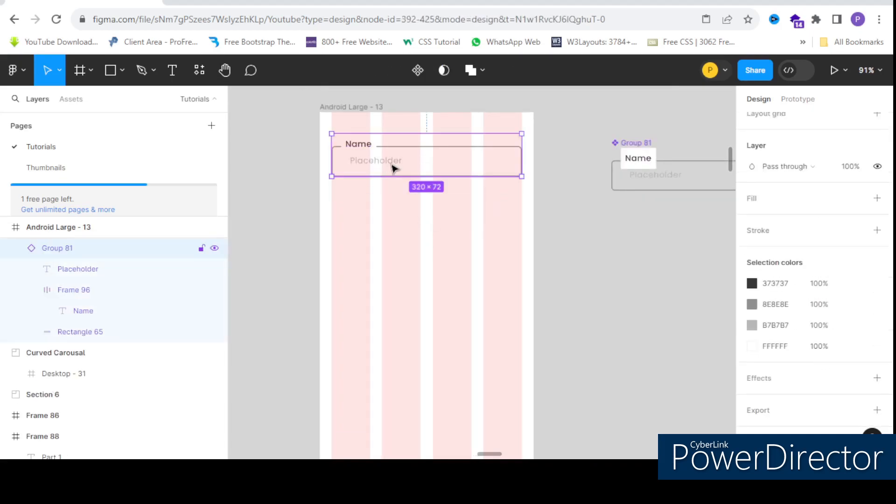
scroll(352, 164, "up", 3)
double_click(414, 169)
double_click(413, 168)
scroll(355, 163, "up", 3)
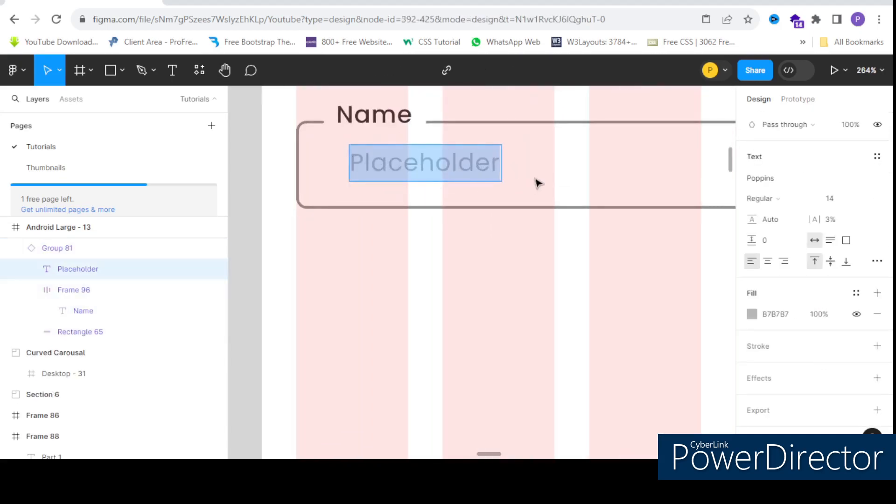
Step: Shift the input field instance slightly within the frame and undo the move
key("Escape")
left_click_drag(426, 176, 414, 174)
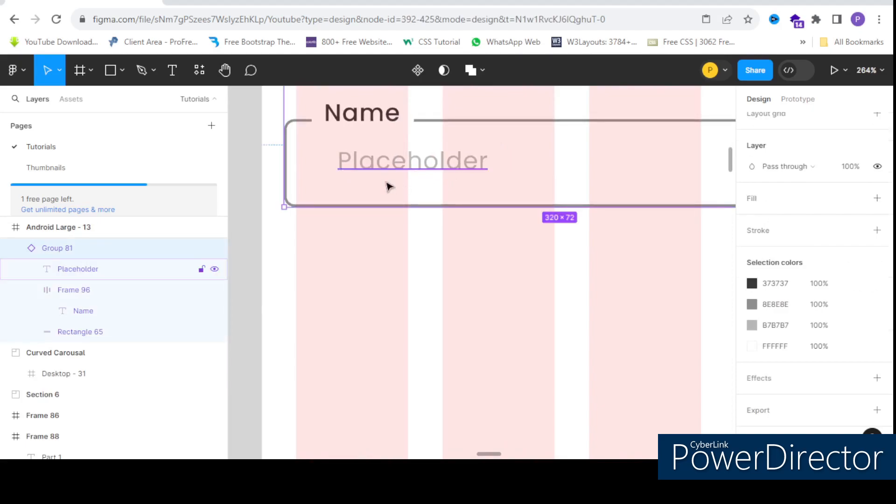
key("ctrl+z")
key("Escape")
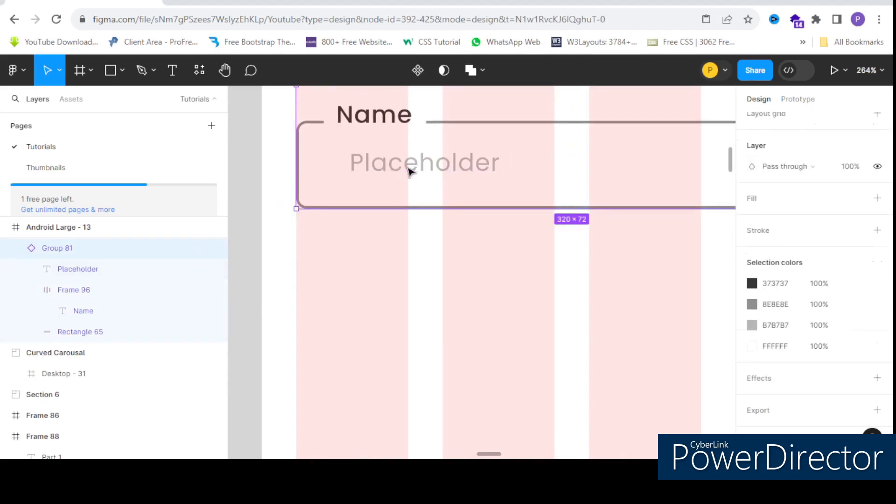
double_click(409, 170)
scroll(389, 164, "down", 3)
scroll(389, 163, "up", 3)
scroll(361, 132, "down", 1)
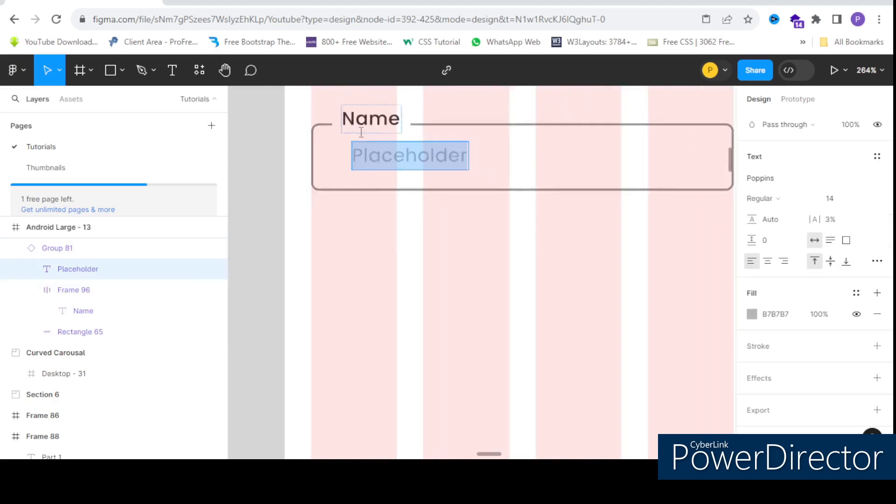
scroll(360, 132, "down", 2)
left_click(493, 246)
scroll(376, 165, "up", 1)
left_click(414, 148)
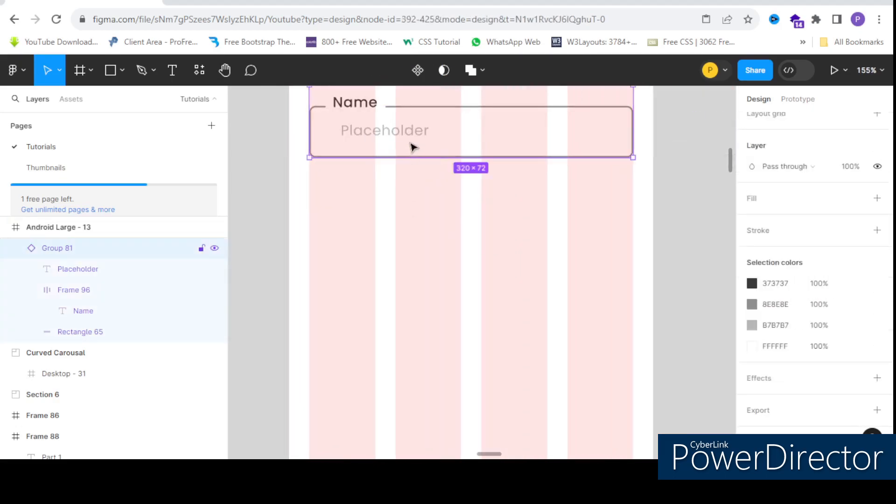
Step: Replace the instance's placeholder text with "Enter your name"
scroll(366, 224, "up", 2)
double_click(364, 211)
scroll(362, 214, "up", 3)
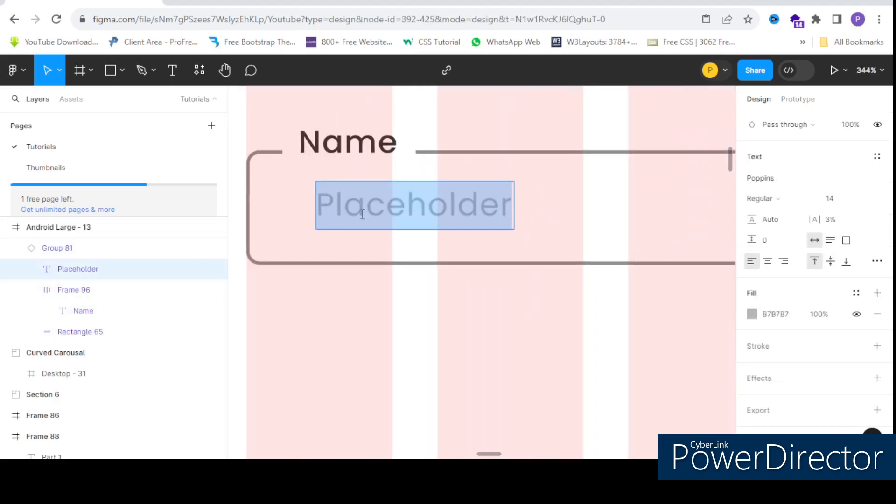
type("Ali")
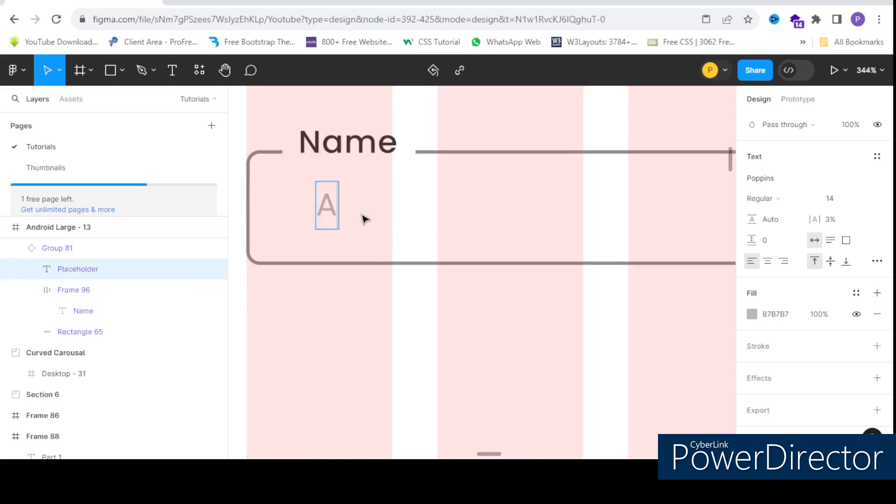
key("BackSpace")
key("BackSpace")
key("BackSpace")
type("E")
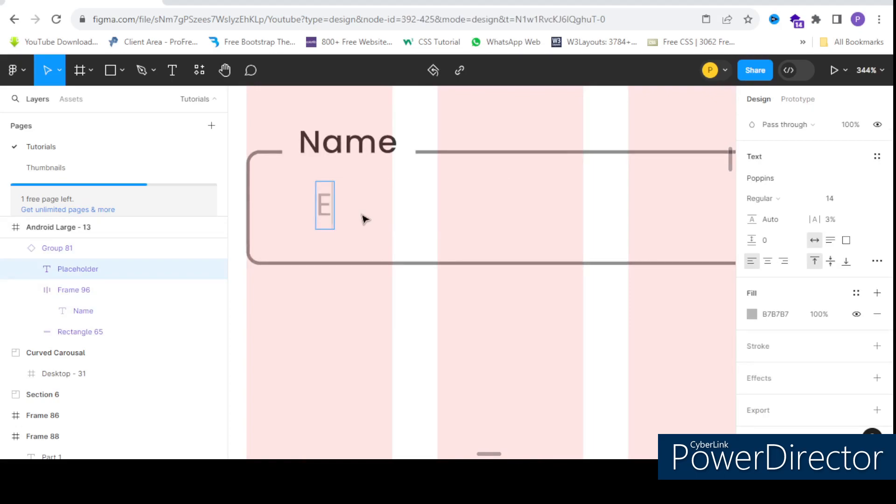
type("nter your bname")
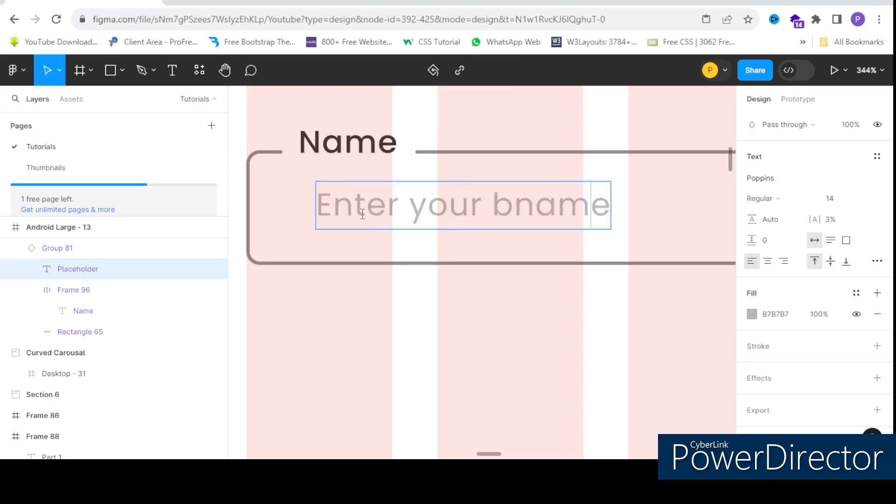
key("Delete")
Step: Duplicate the Name field instance directly below the original, leaving a gap of 18 between them
scroll(363, 214, "down", 5)
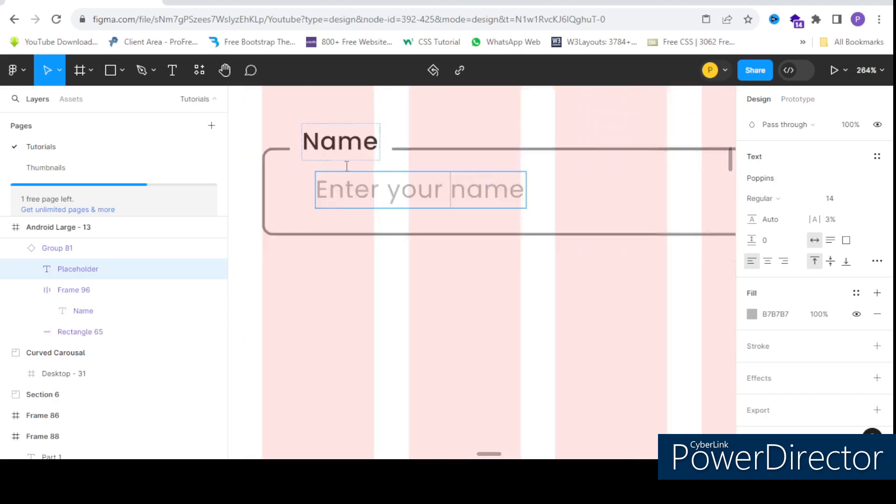
left_click(357, 205)
left_click(401, 190)
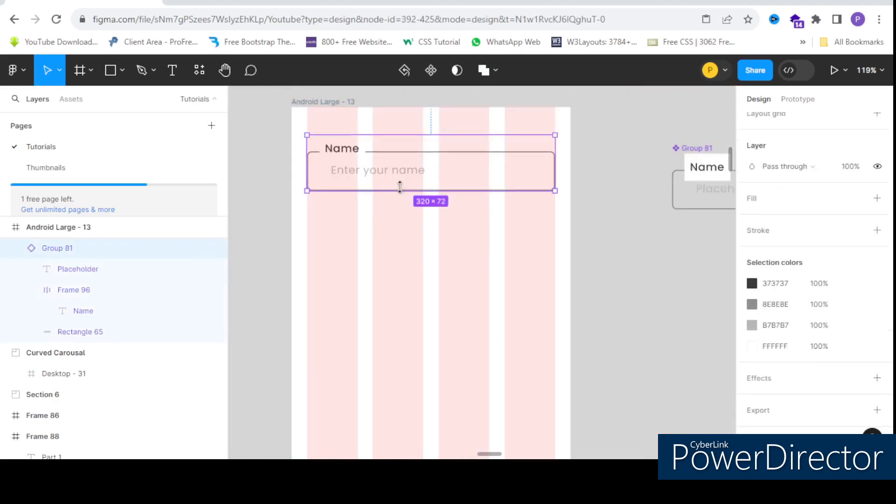
left_click_drag(400, 188, 407, 256)
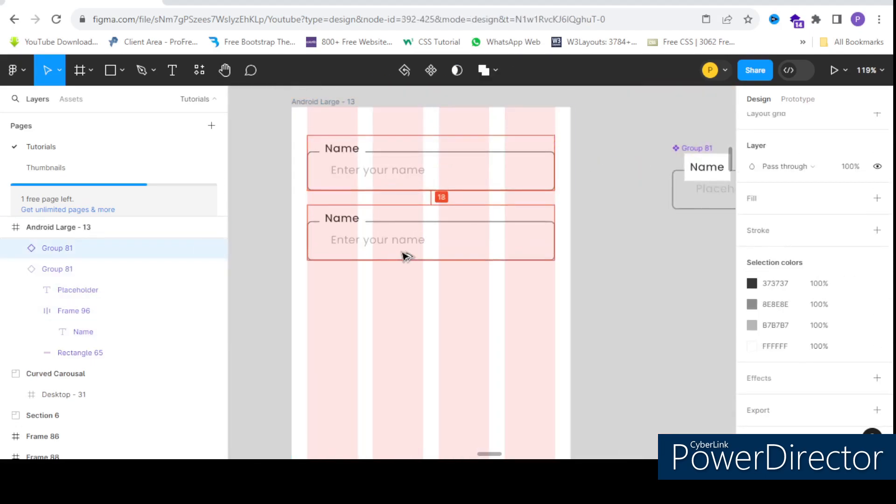
Step: Change the lower field's label text to "Email"
scroll(344, 223, "up", 3)
double_click(346, 222)
scroll(381, 222, "down", 1)
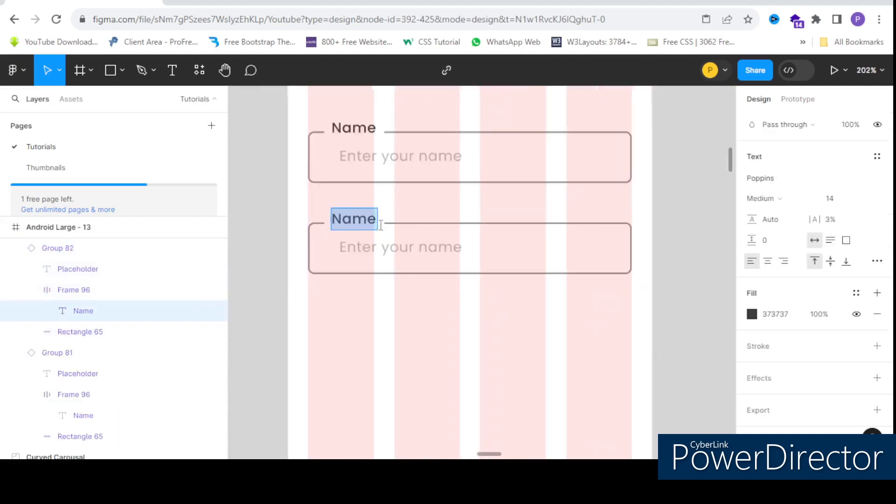
scroll(369, 221, "up", 3)
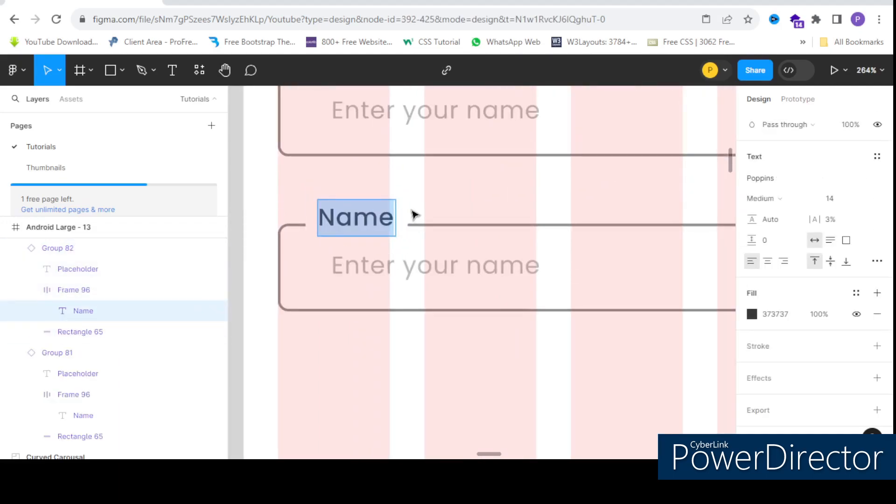
type("Emaio")
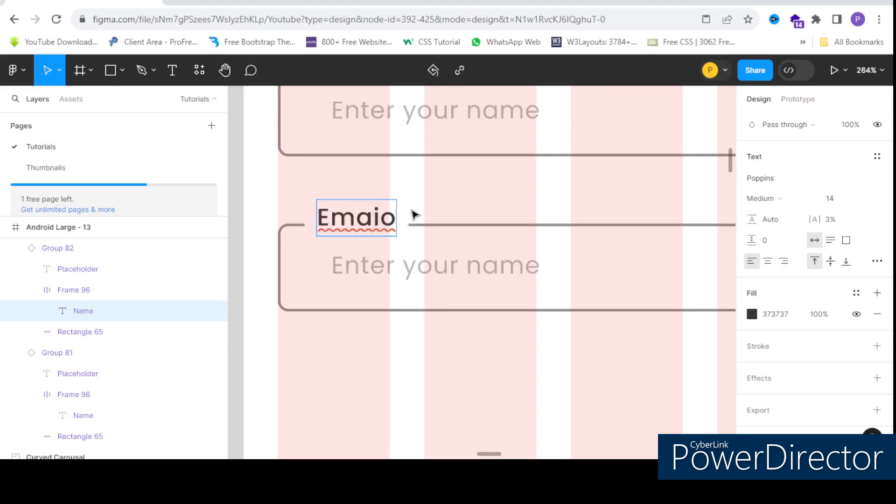
key("BackSpace")
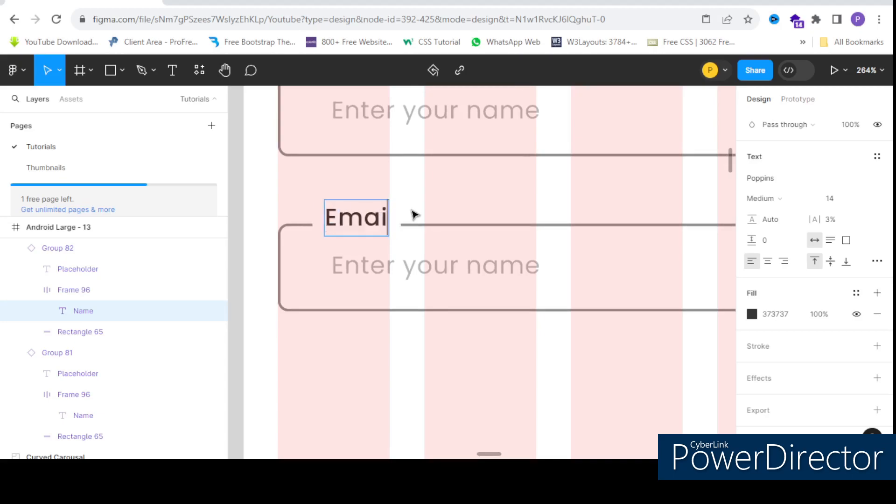
type("l")
Step: Change the Email field's placeholder text to "Enter your email address"
left_click(471, 266)
left_click(471, 266)
left_click_drag(471, 267, 544, 266)
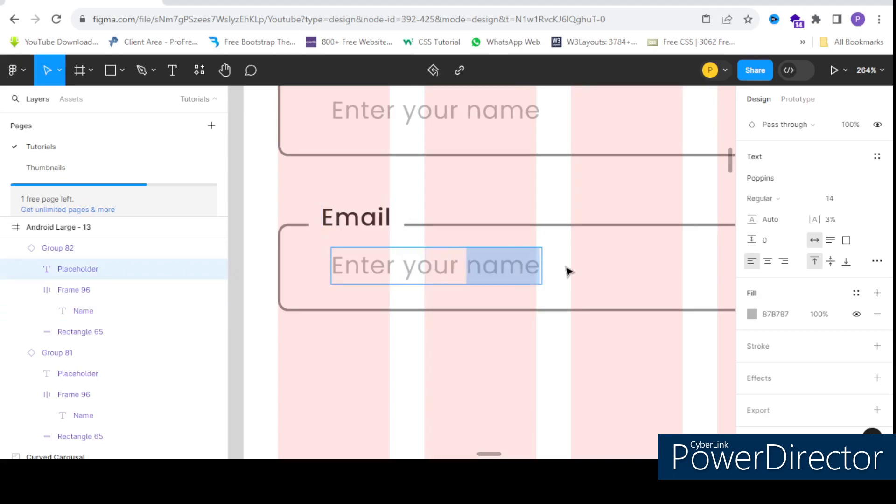
type("email address")
scroll(341, 198, "down", 5)
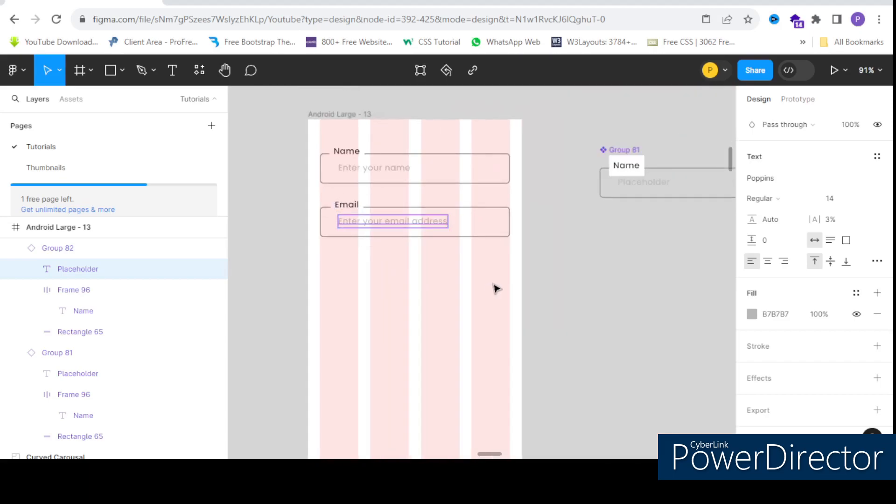
Step: Hide the layout grids on the canvas
left_click(496, 289)
scroll(345, 194, "up", 3)
key("ctrl+shift+4")
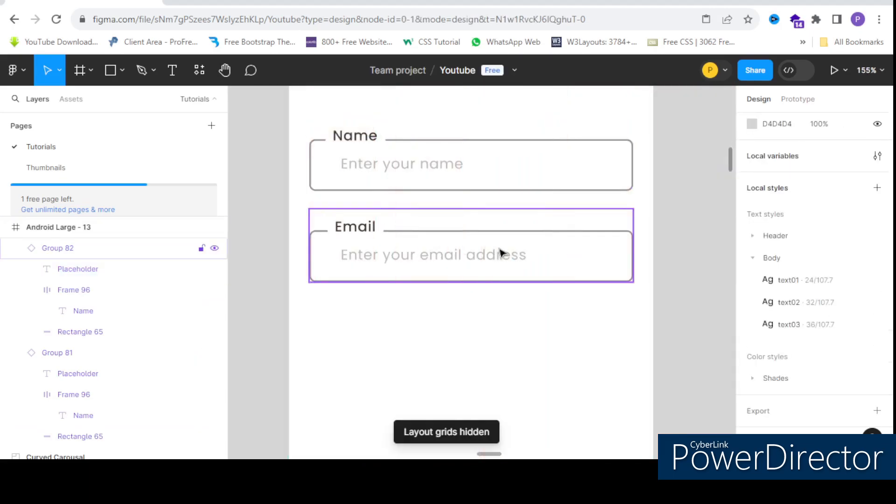
Step: Examine the Name and Email fields without the grids, alongside the main input field component
scroll(500, 253, "down", 4)
scroll(426, 226, "up", 2)
left_click(392, 208)
scroll(392, 210, "up", 2)
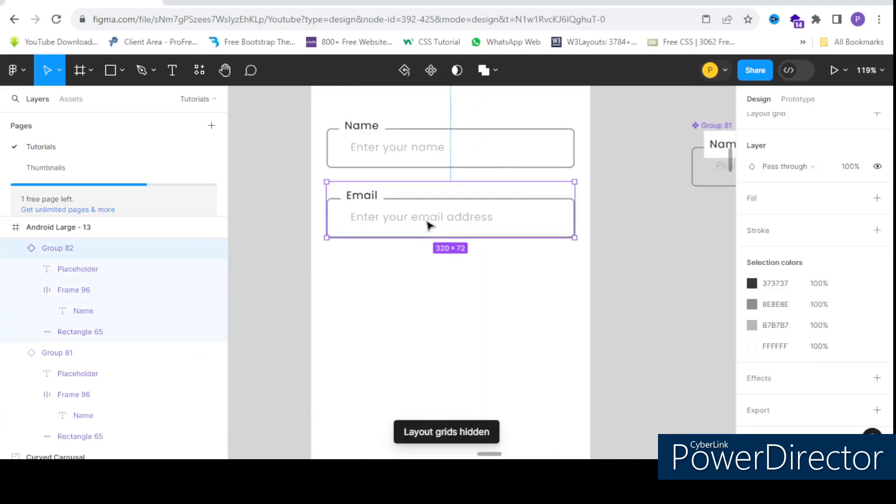
scroll(374, 177, "down", 4)
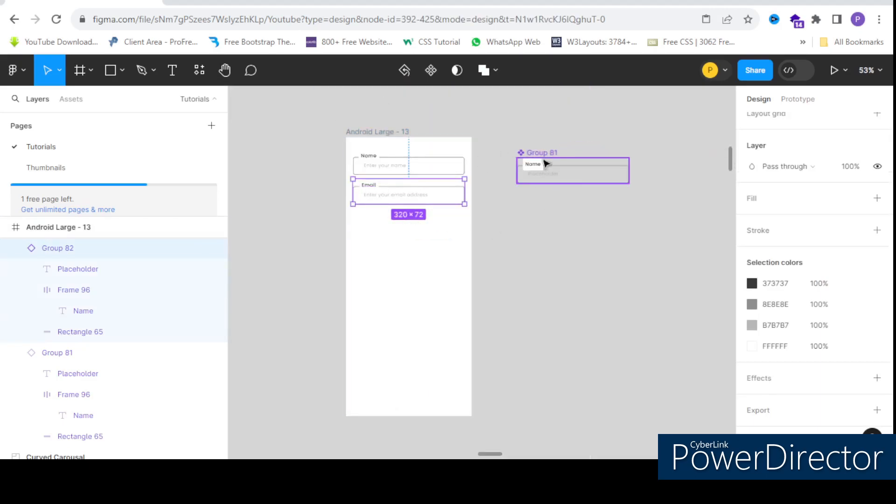
scroll(392, 176, "up", 2)
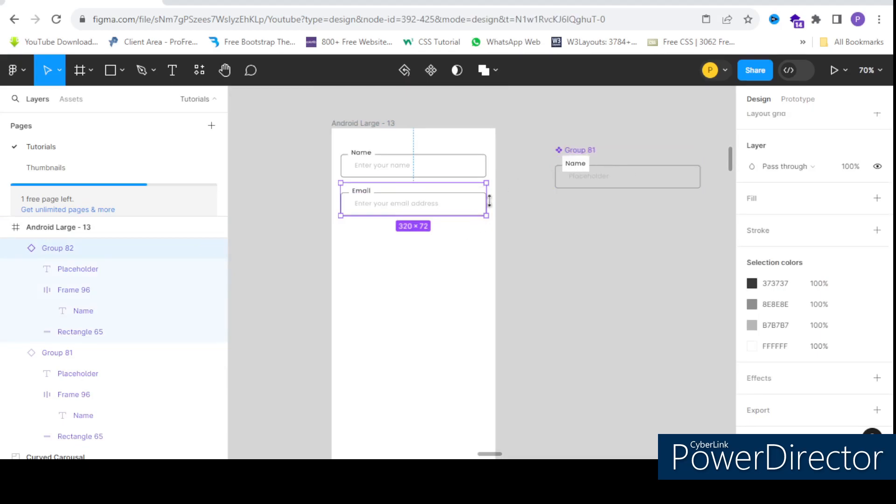
left_click(407, 299)
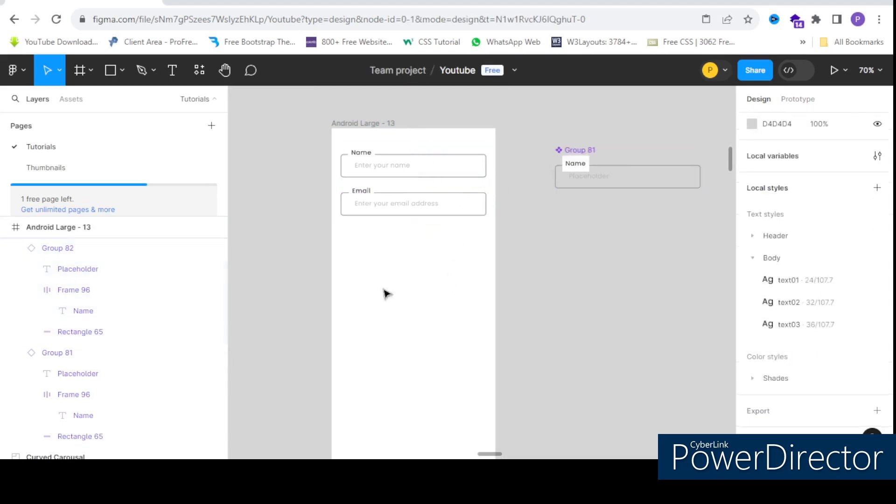
Step: Add the text "Submit" below the Email field in the Android Large frame
scroll(411, 199, "down", 10)
scroll(408, 201, "up", 8)
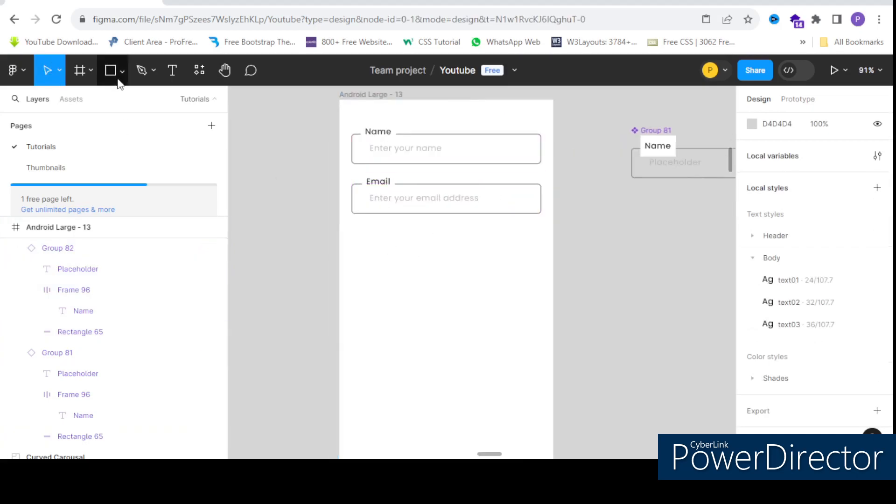
scroll(414, 220, "up", 2)
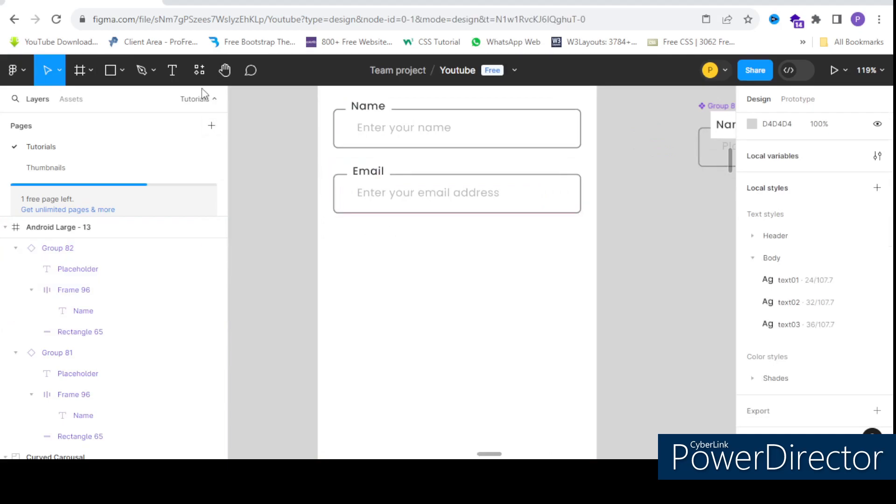
left_click(173, 71)
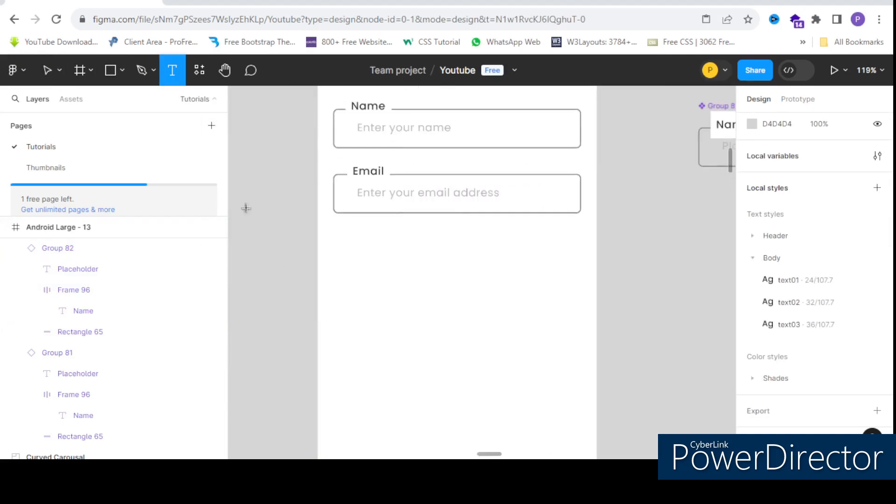
left_click(122, 71)
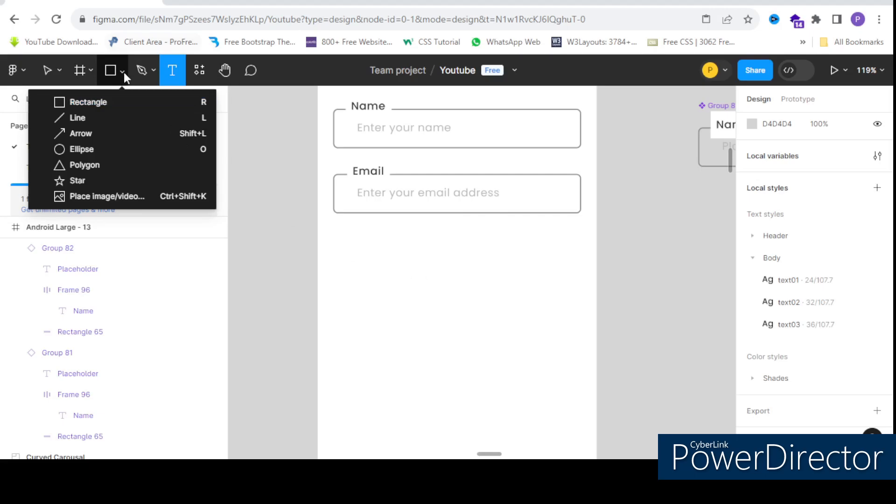
left_click(414, 271)
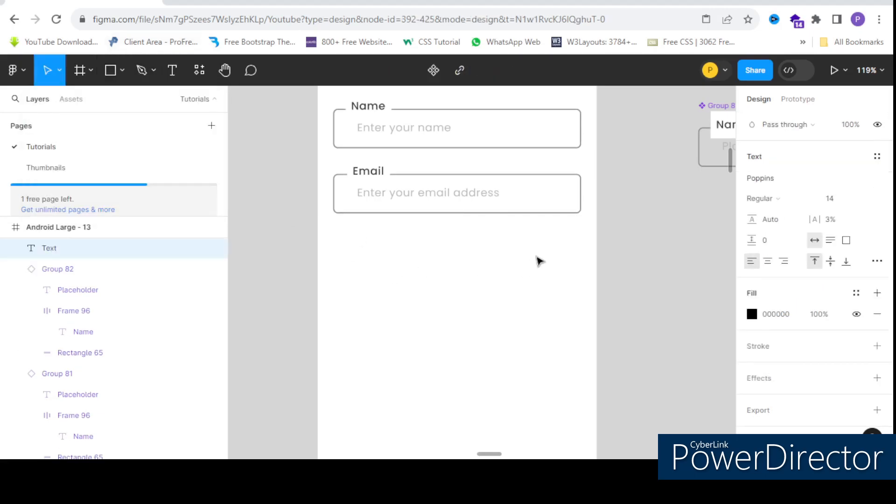
type("Submi")
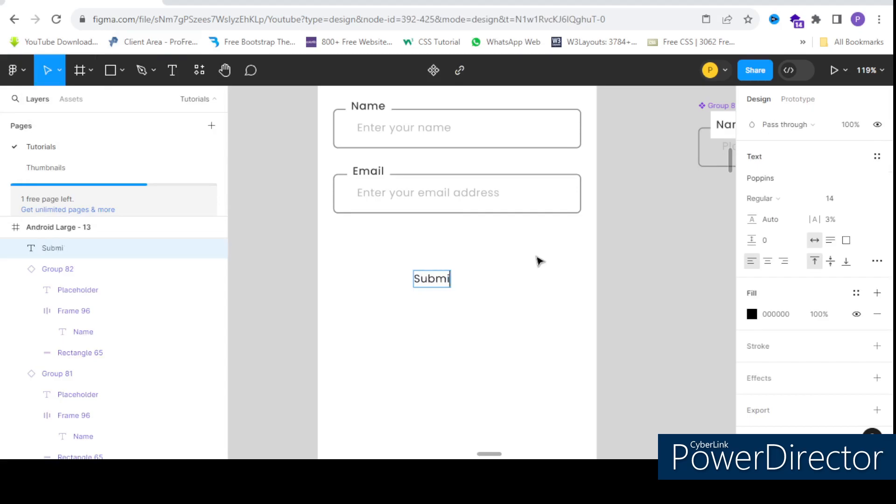
key("Escape")
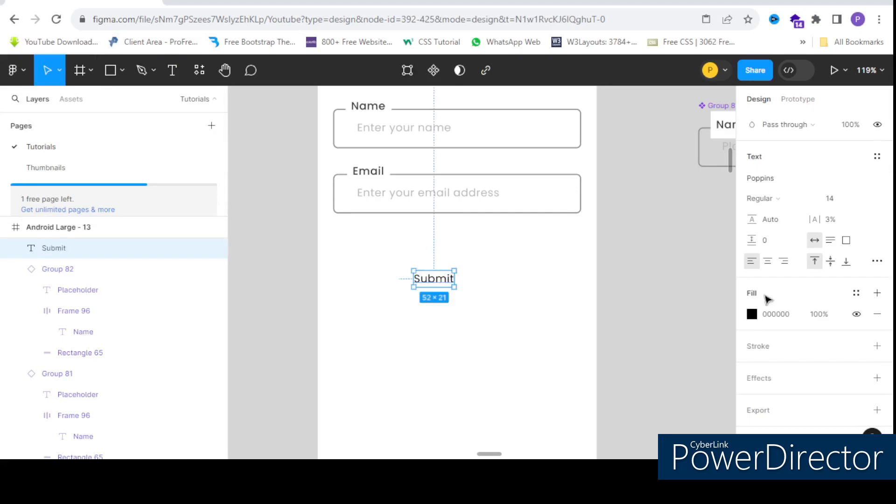
Step: Set the Submit text's font weight to SemiBold
left_click(791, 205)
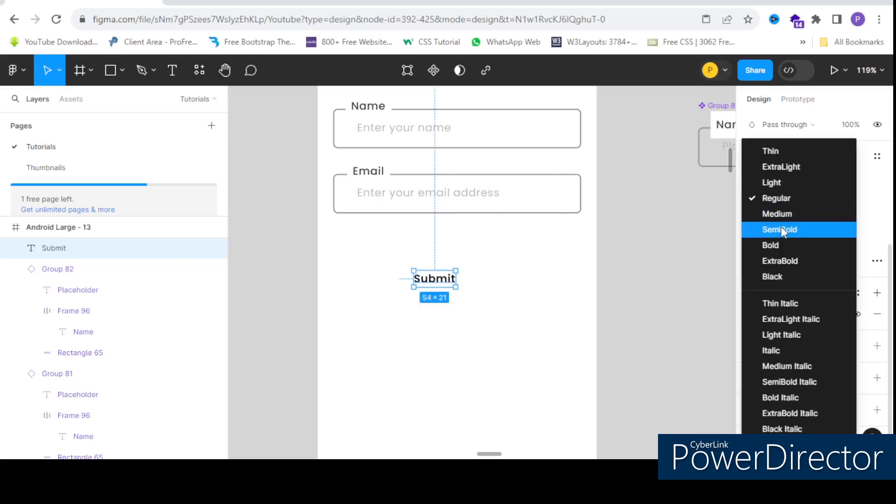
left_click(781, 228)
scroll(379, 248, "down", 2)
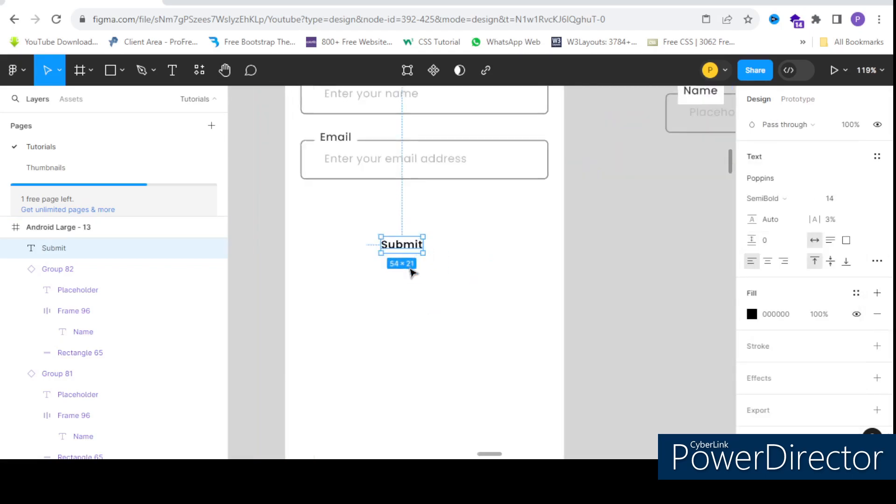
Step: Wrap the Submit text in an auto layout frame and set its horizontal padding to 52
scroll(379, 234, "up", 5)
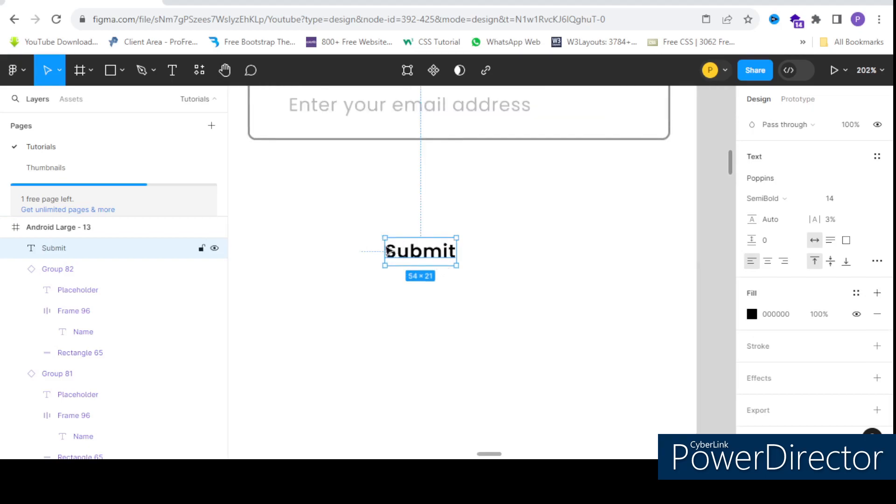
scroll(379, 234, "down", 5)
scroll(402, 245, "up", 2)
left_click_drag(418, 256, 428, 245)
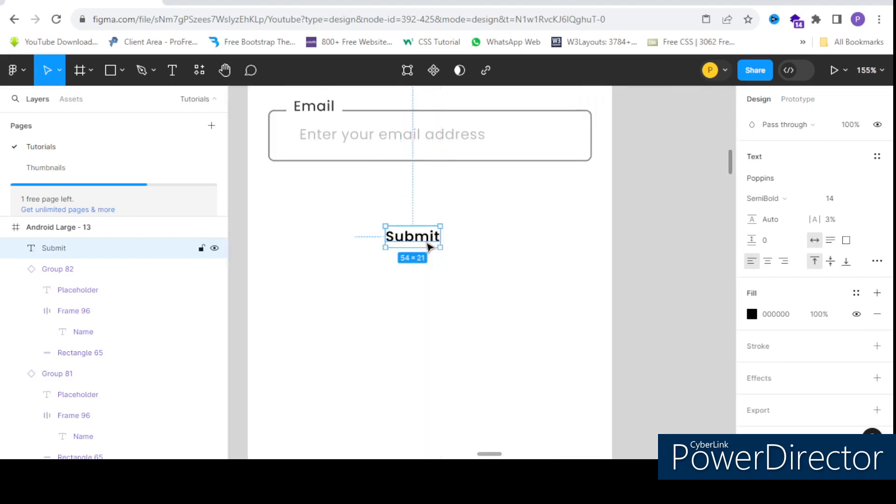
key("shift+a")
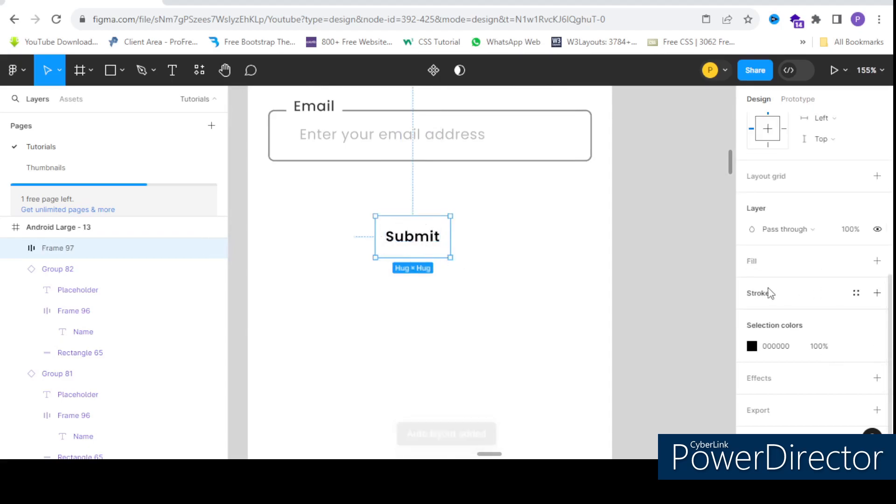
scroll(770, 294, "up", 5)
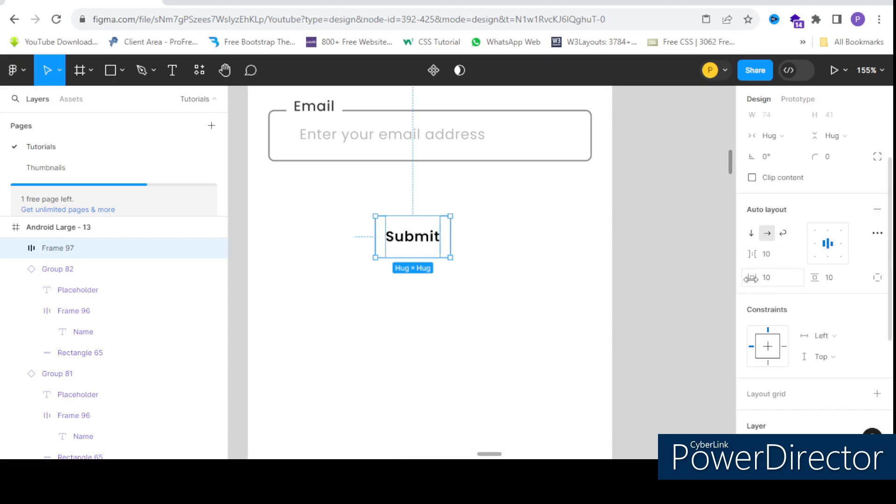
left_click_drag(751, 278, 802, 274)
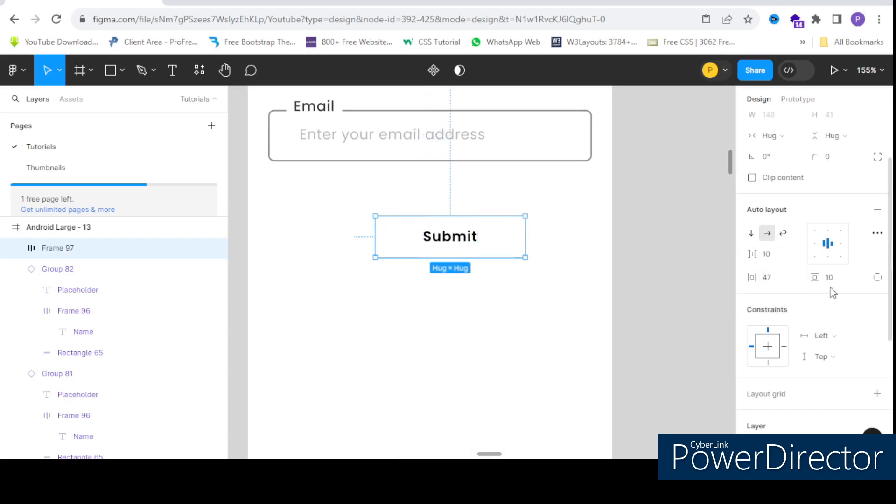
left_click_drag(759, 278, 790, 264)
Step: Add a purple fill, B31FE7, to the Submit button frame
scroll(786, 313, "down", 5)
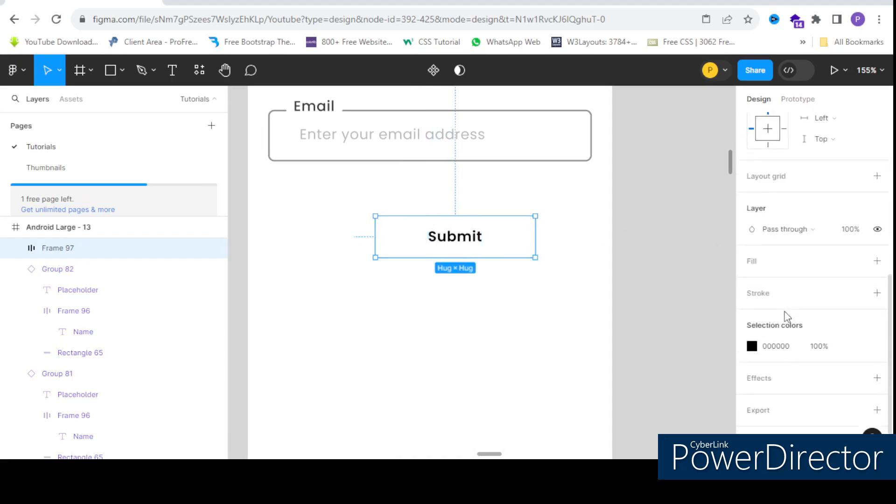
left_click(755, 268)
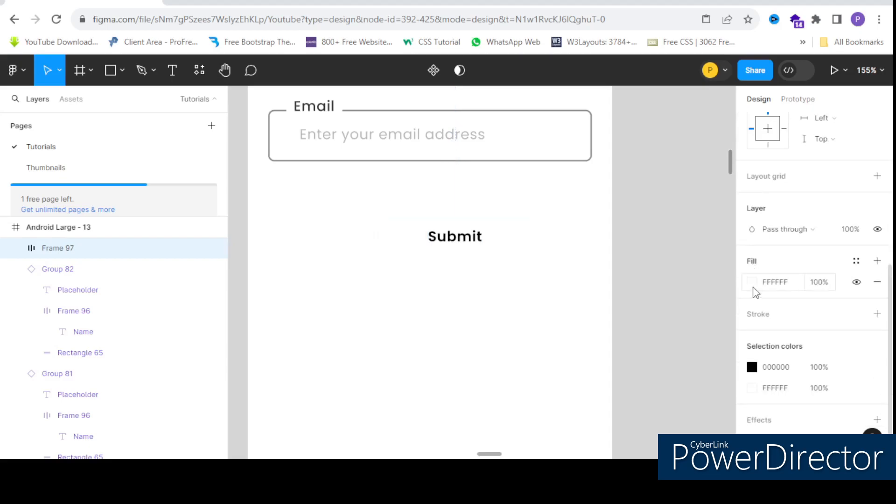
left_click(753, 284)
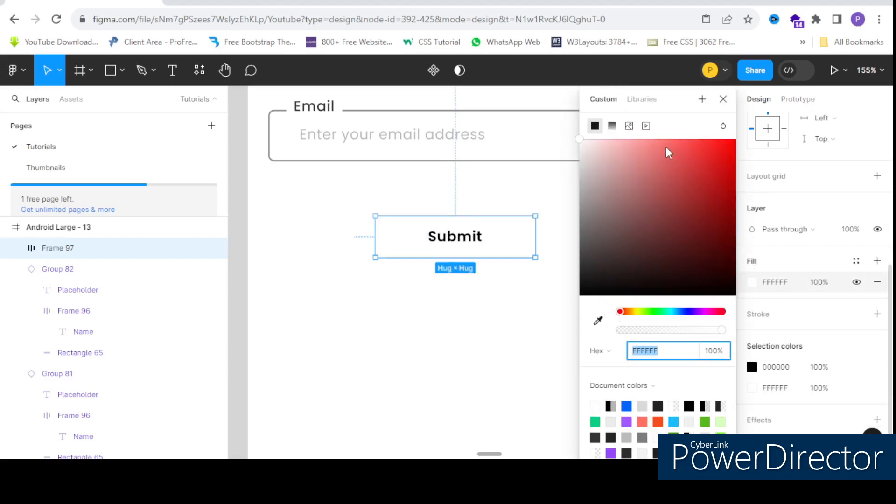
left_click_drag(646, 149, 689, 143)
left_click(658, 312)
left_click_drag(672, 317, 701, 317)
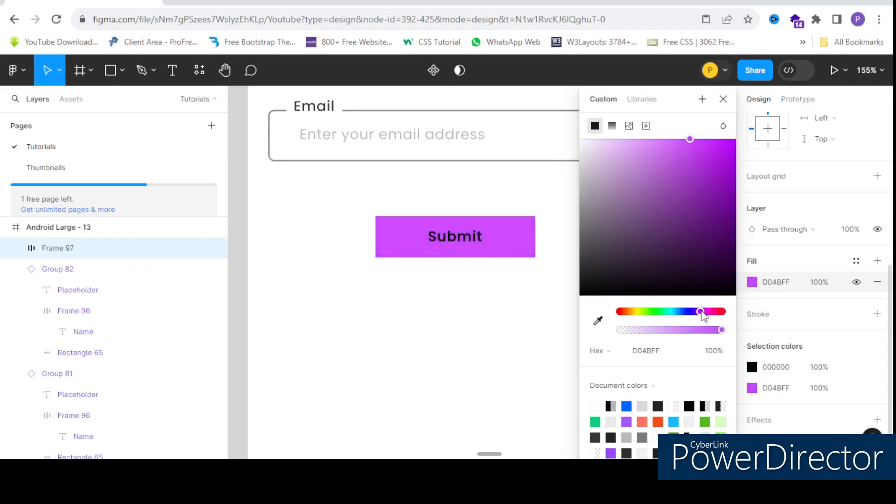
left_click_drag(714, 168, 716, 155)
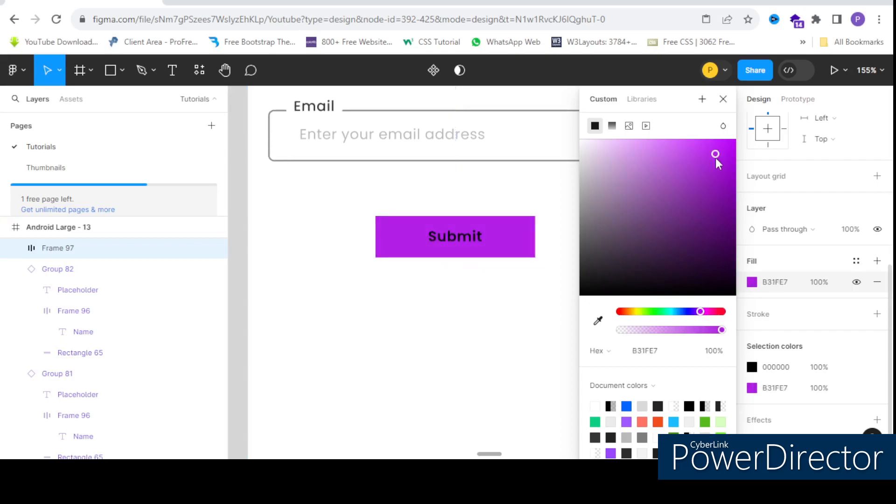
Step: Recolor the Submit text to light grey, EDEDED
left_click(453, 240)
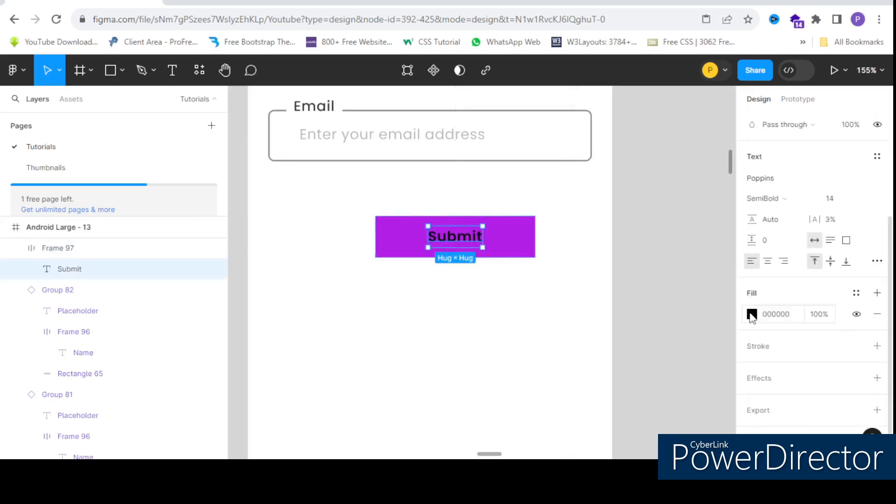
left_click(751, 316)
left_click_drag(600, 157, 561, 158)
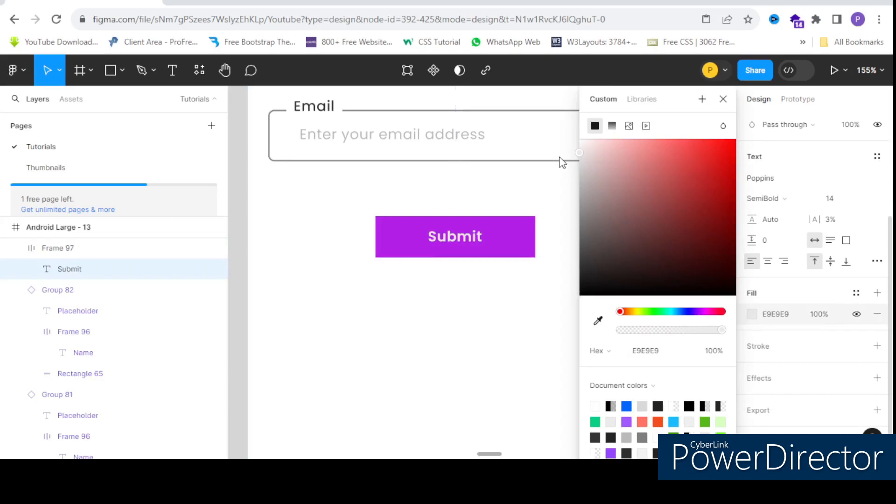
scroll(536, 252, "up", 5)
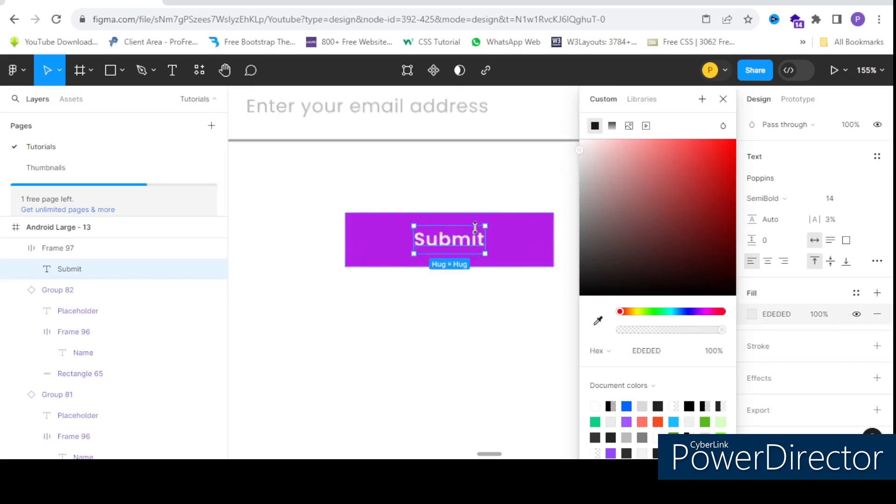
Step: Round the Submit button frame's corners with a radius of 6
left_click(383, 207)
scroll(412, 220, "up", 2)
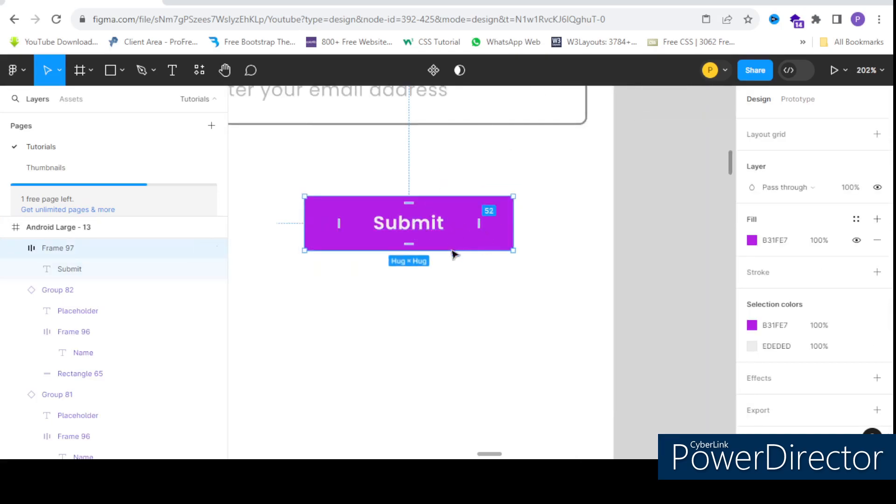
scroll(417, 224, "up", 1)
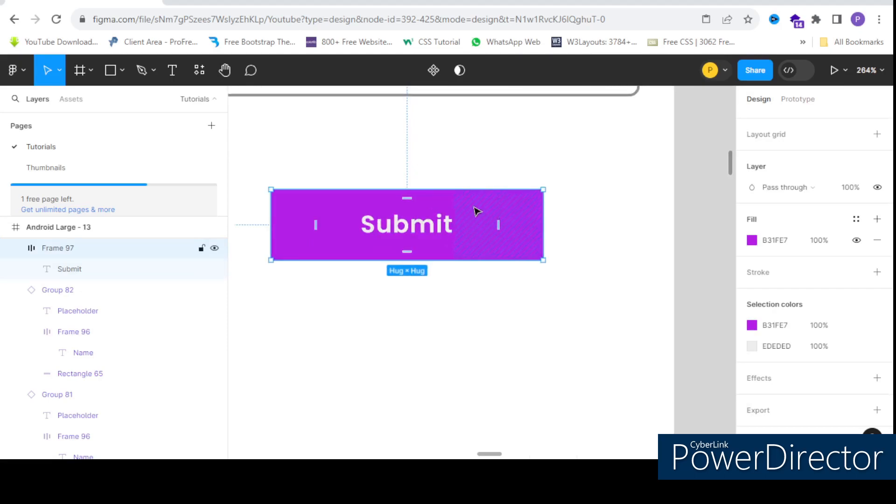
scroll(420, 220, "down", 3)
scroll(420, 221, "up", 2)
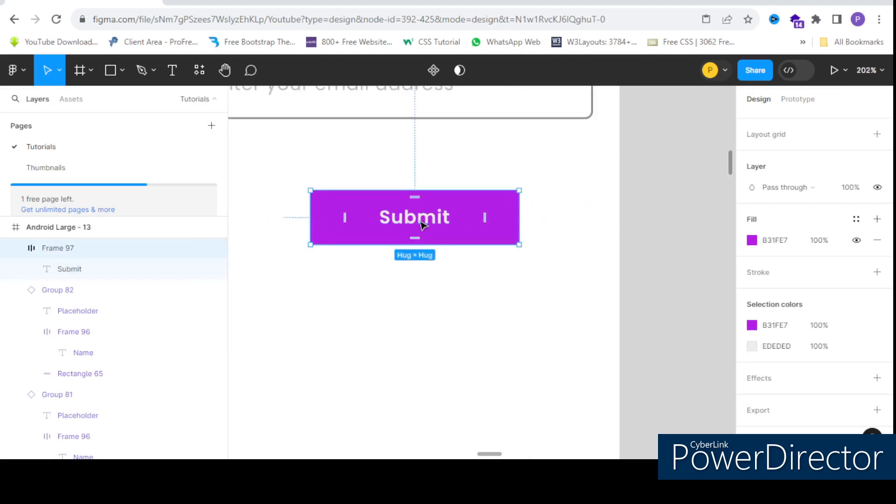
left_click(422, 224)
scroll(417, 218, "down", 3)
scroll(352, 206, "up", 2)
left_click(352, 206)
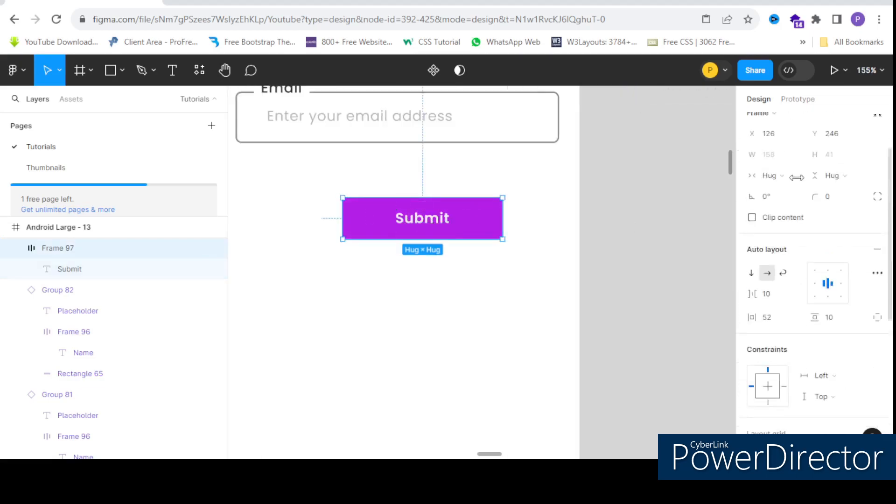
left_click_drag(835, 241, 7, 236)
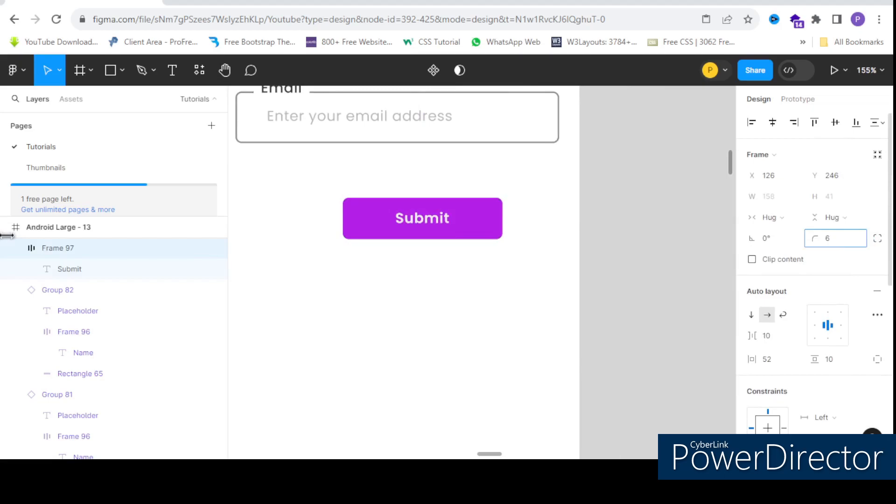
scroll(599, 249, "down", 5)
scroll(599, 249, "up", 4)
left_click(598, 249)
Step: Center the Submit button horizontally below the Email field, at X 101 and Y 244
left_click(472, 244)
scroll(434, 230, "down", 2)
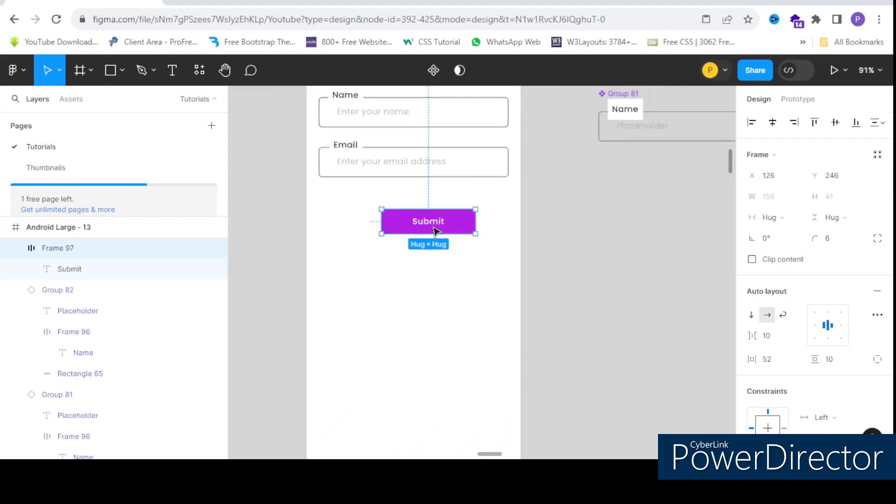
scroll(434, 230, "up", 2)
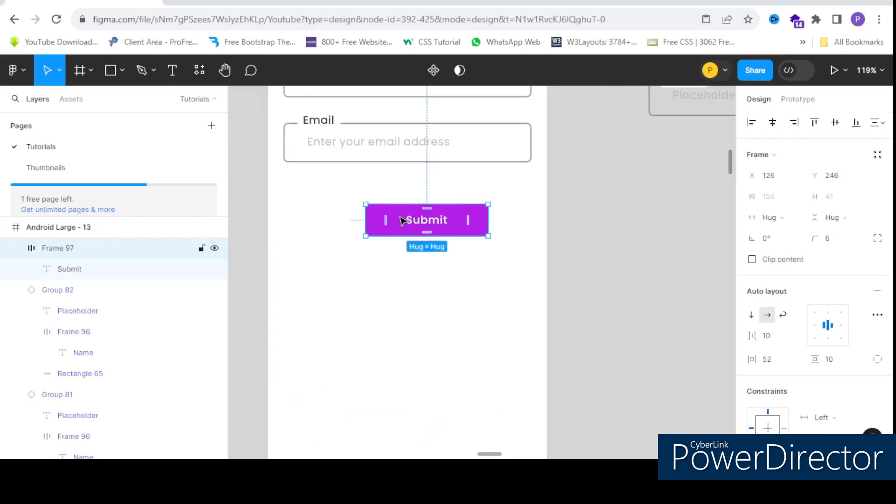
left_click_drag(427, 227, 410, 222)
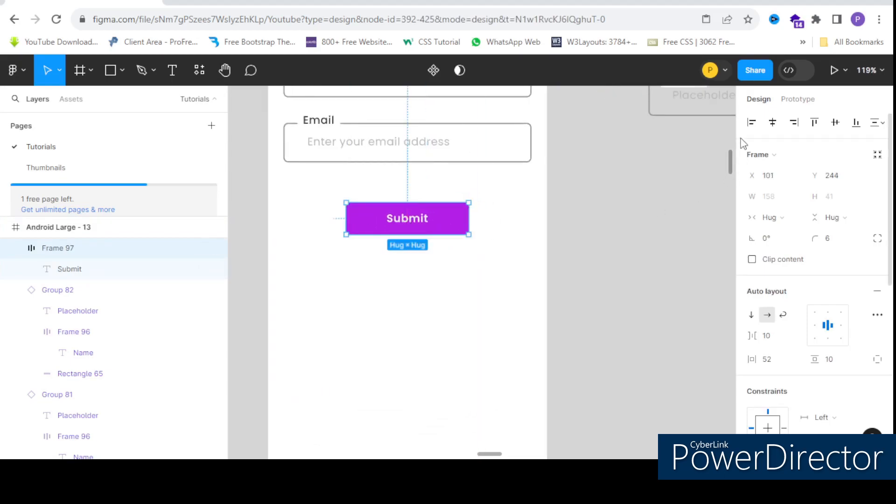
Step: Align the Submit button to the horizontal center of the Android Large frame
left_click(772, 123)
scroll(424, 171, "down", 5)
scroll(384, 220, "up", 4)
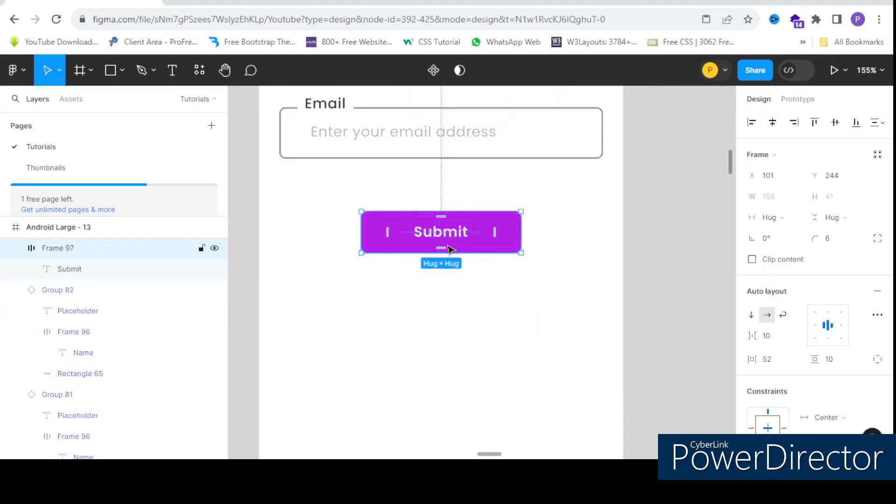
scroll(445, 242, "up", 3)
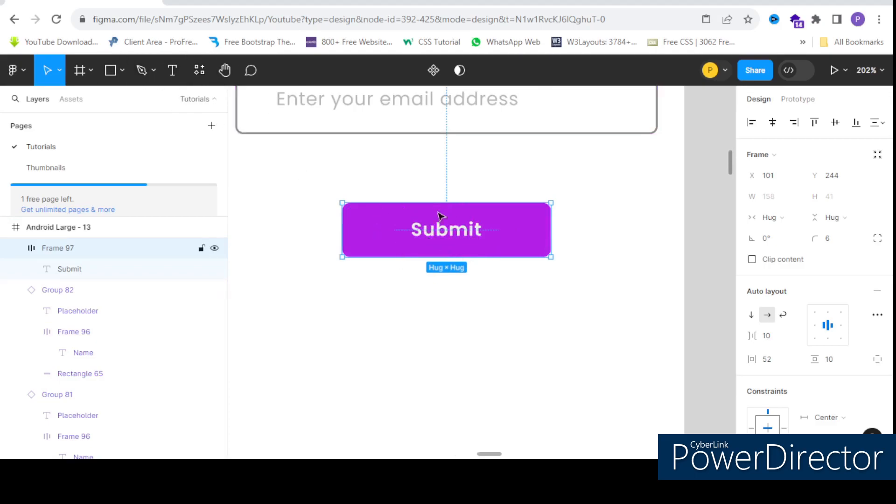
Step: Turn the Submit button into a component, keep the main component beside the Android Large frame, and place an instance below the Email field
left_click(433, 70)
scroll(434, 235, "down", 5)
mouse_move(434, 236)
left_mouse_down()
mouse_move(709, 219)
mouse_move(436, 254)
mouse_move(404, 234)
mouse_move(429, 224)
left_mouse_up()
scroll(423, 228, "up", 3)
Step: Change the label of the button instance below the Email field to Enter
double_click(438, 229)
double_click(438, 228)
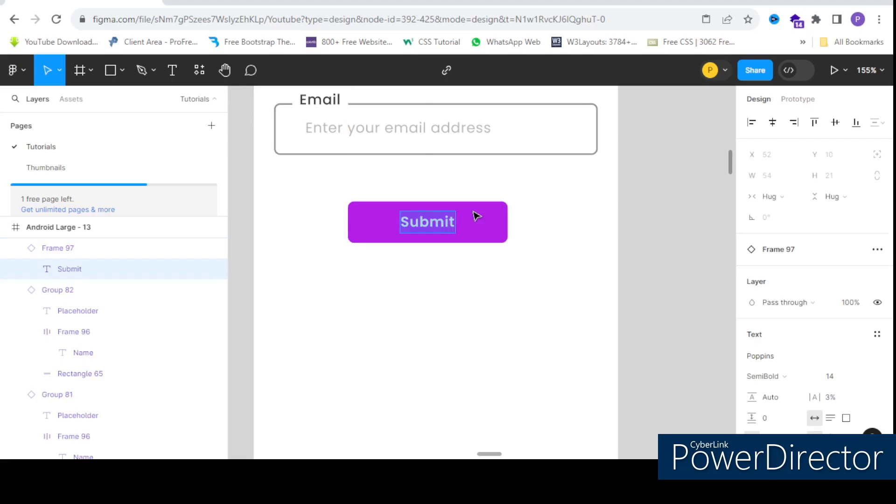
type("Enter")
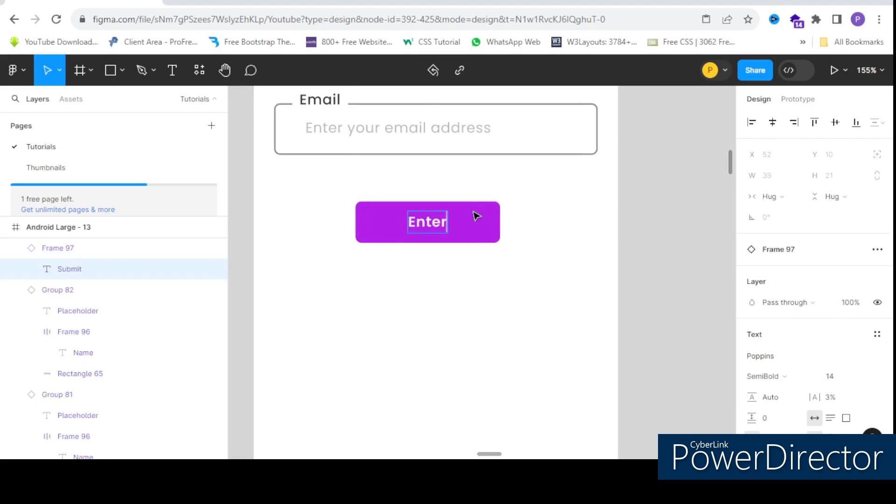
scroll(426, 217, "up", 2)
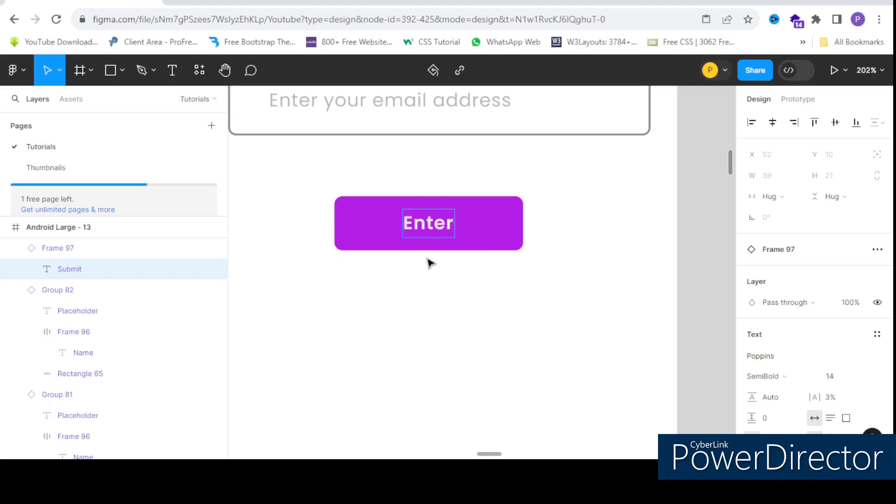
scroll(376, 257, "down", 3)
scroll(375, 257, "up", 2)
left_click(431, 284)
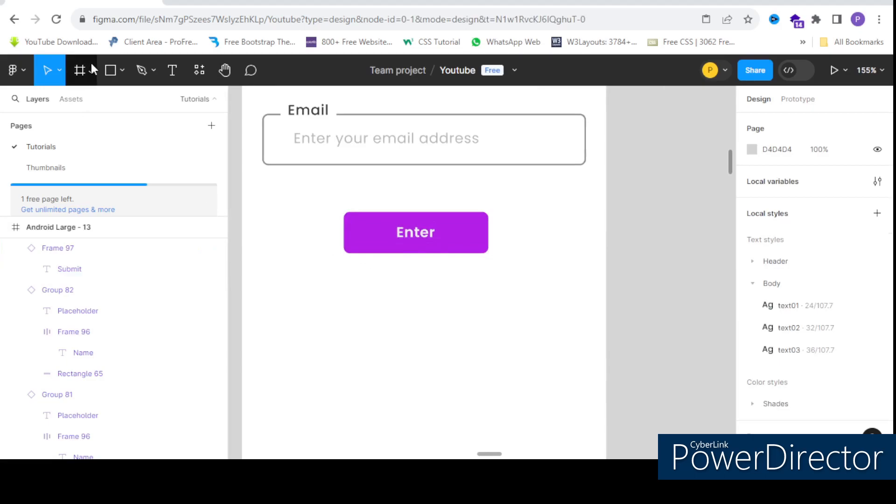
Step: Draw a rectangle about 135 by 34 below the Enter button and place it at X 104, Y 302
left_click(121, 70)
left_click(110, 70)
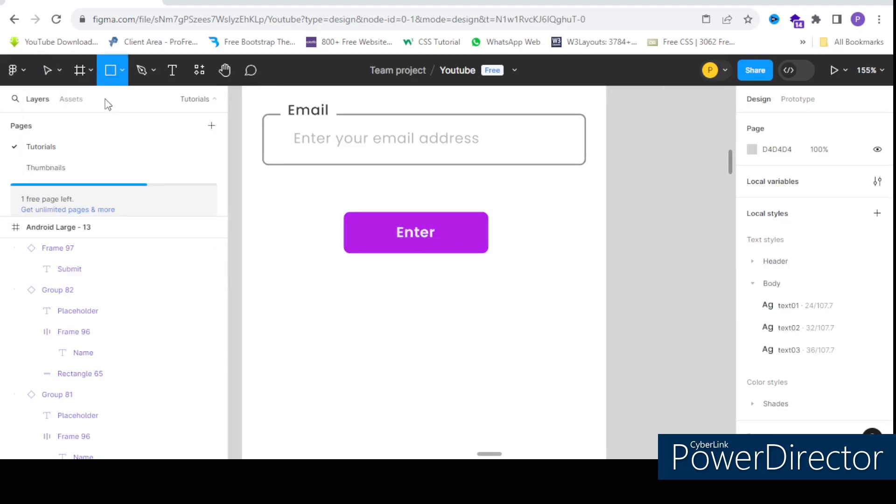
left_click(120, 70)
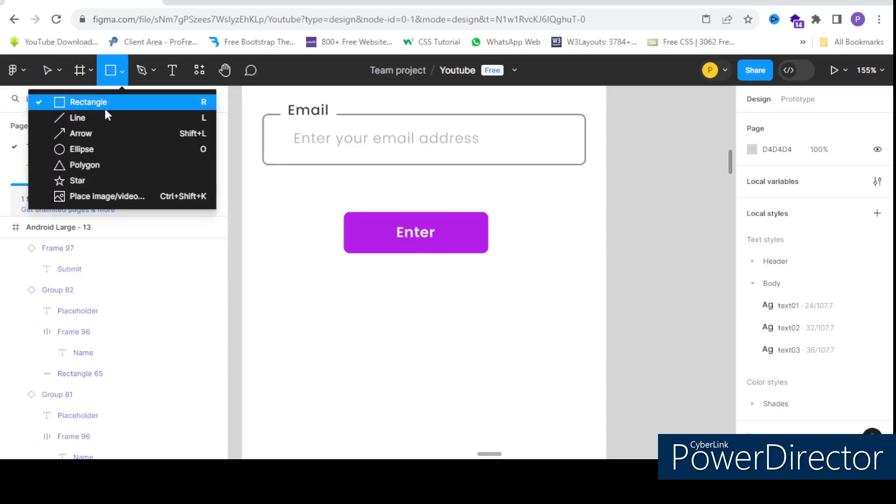
left_click(107, 105)
scroll(403, 253, "up", 2)
scroll(331, 304, "down", 2)
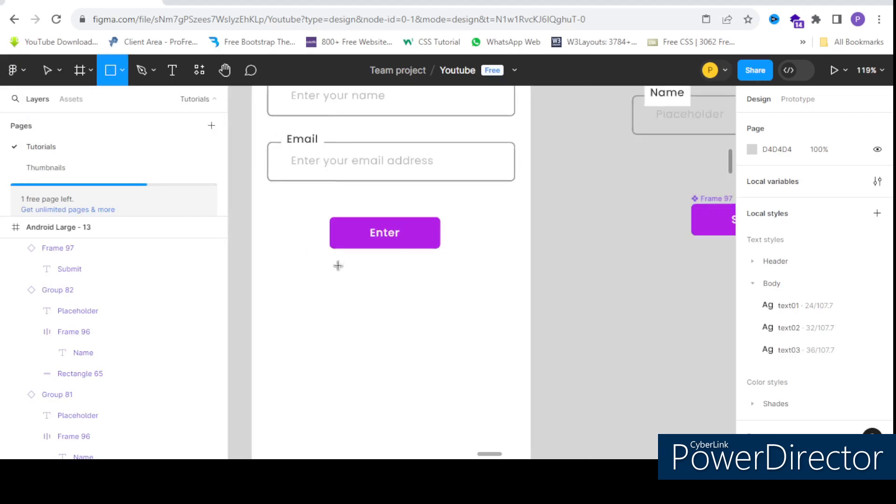
scroll(338, 264, "up", 2)
mouse_move(329, 271)
left_mouse_down()
mouse_move(483, 336)
mouse_move(514, 320)
mouse_move(508, 316)
left_mouse_up()
left_click_drag(430, 299, 429, 295)
scroll(370, 294, "up", 2)
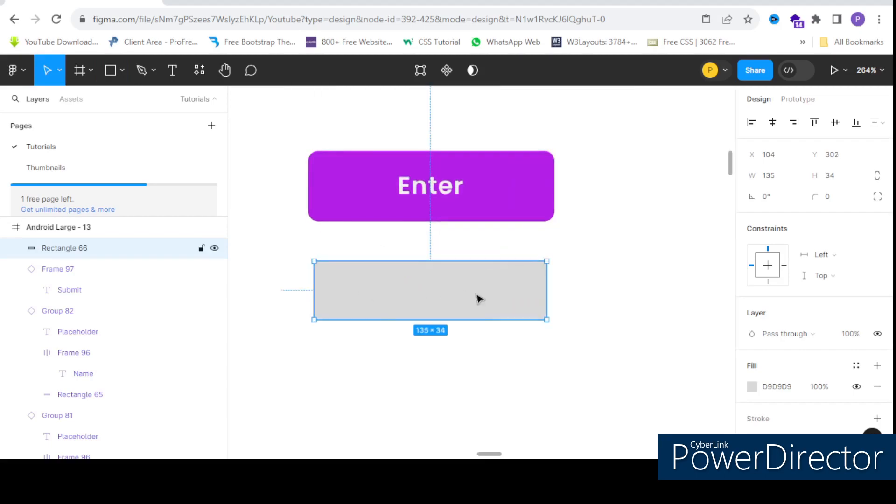
Step: Round the new rectangle's corners with a radius of 3
scroll(856, 195, "down", 2)
scroll(329, 279, "up", 3)
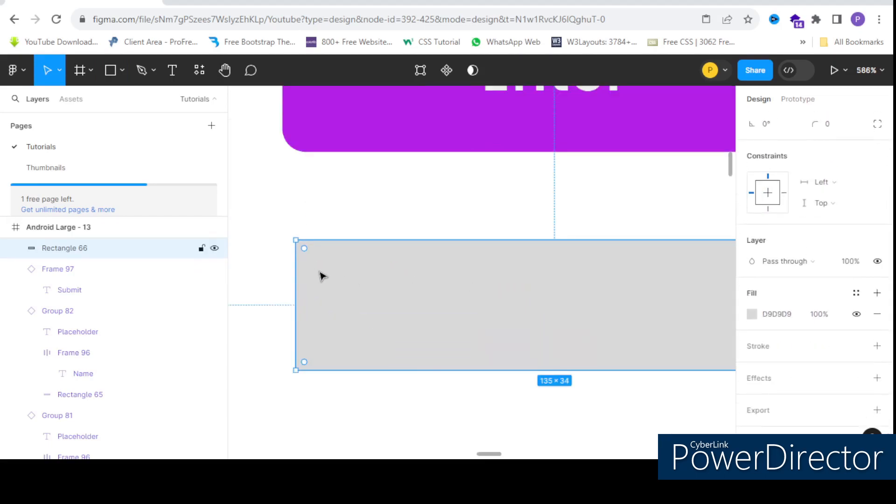
left_click_drag(308, 252, 313, 255)
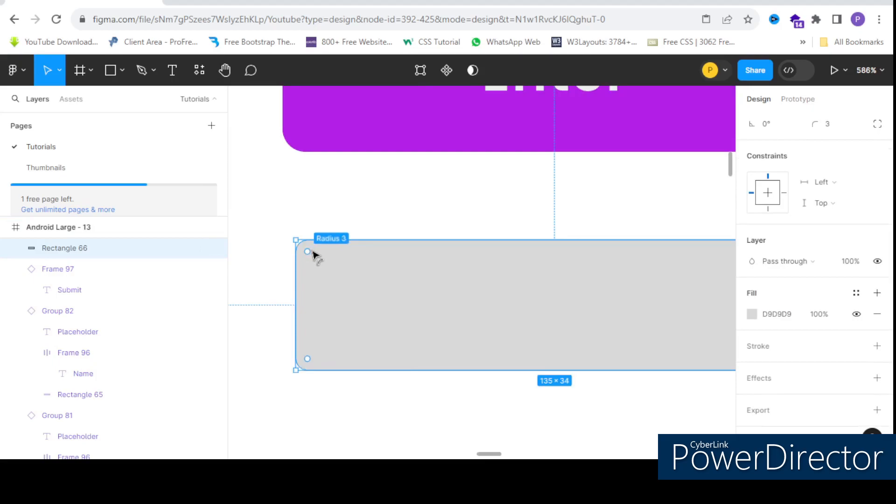
scroll(362, 234, "down", 3)
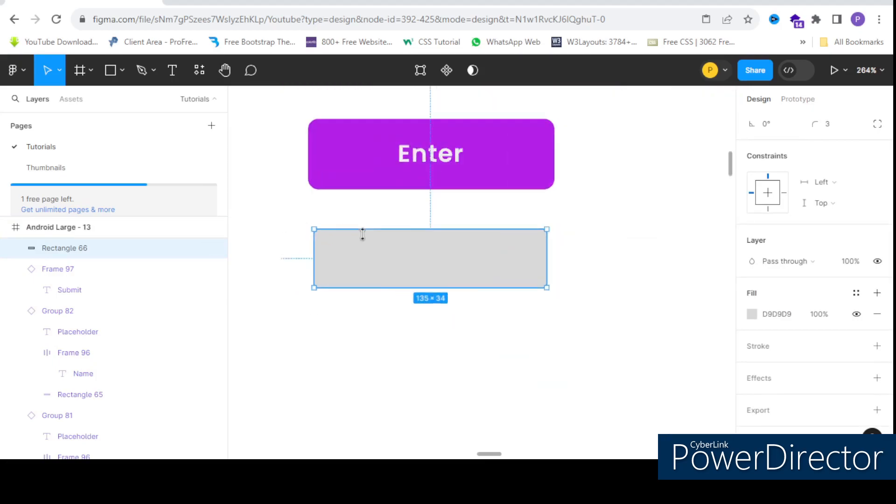
Step: Fill the rectangle with the purple B31FE7 sampled from the Enter button
left_click(752, 314)
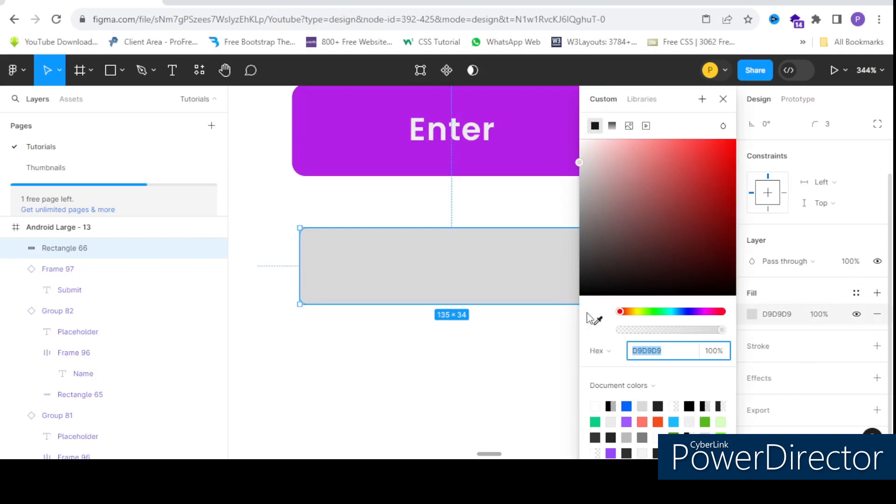
left_click(597, 320)
left_click(539, 148)
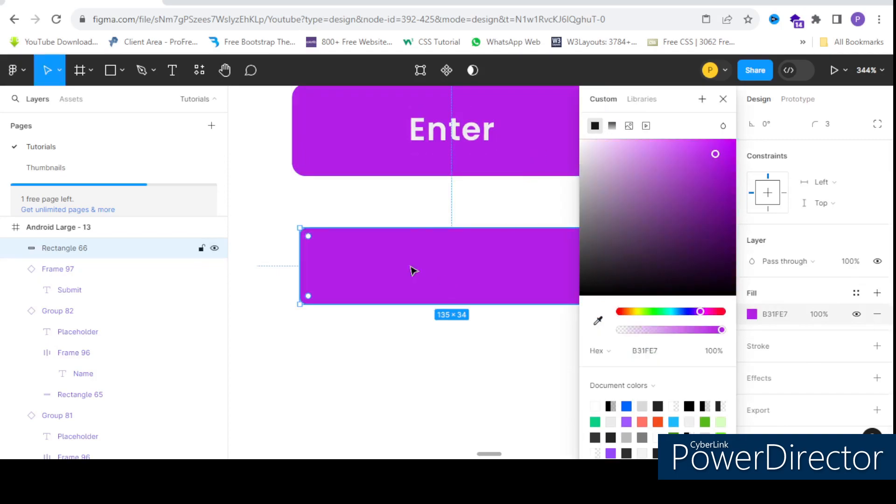
left_click(376, 197)
Step: Duplicate the Enter label out of the button instance into the empty area below the purple rectangle
double_click(443, 138)
left_click_drag(450, 136, 460, 390)
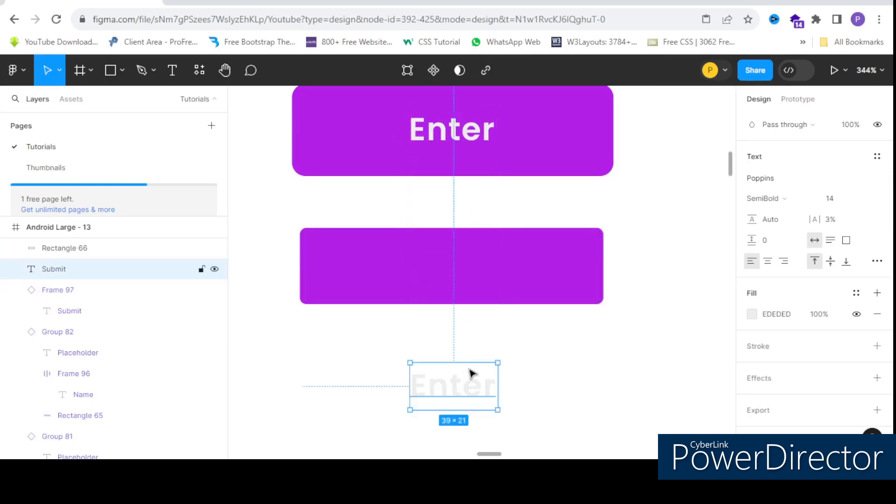
scroll(467, 350, "down", 3)
Step: Bring the copied Enter text to the front and center it on the purple rectangle
right_click(435, 231)
mouse_move(462, 195)
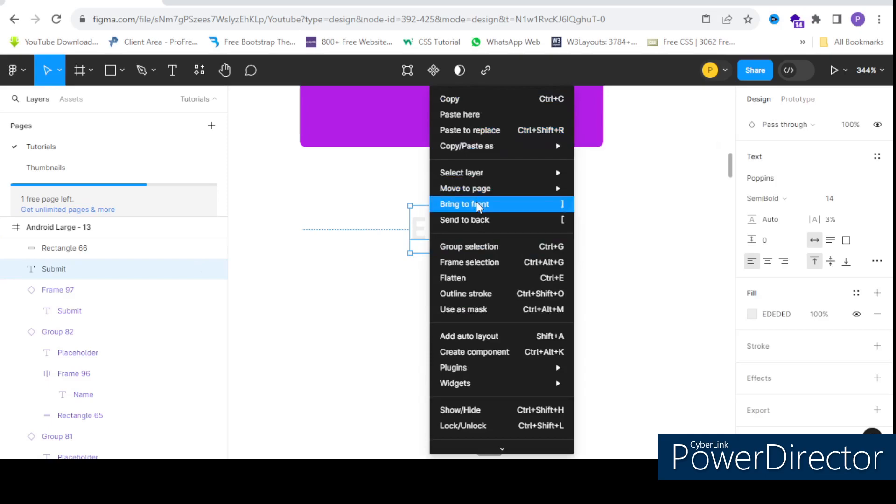
left_click(476, 203)
scroll(450, 233, "up", 2)
left_click_drag(449, 312, 450, 189)
scroll(438, 191, "down", 4)
scroll(449, 190, "up", 3)
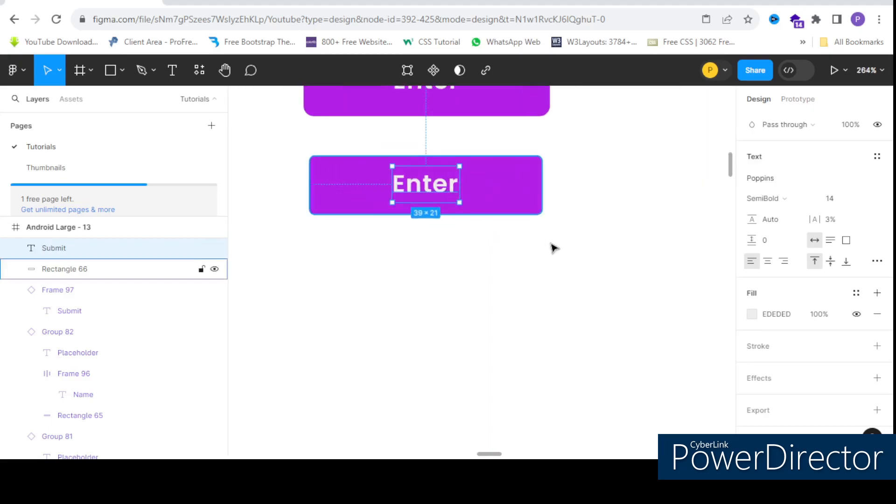
Step: Add auto layout to the lower Enter text together with its purple rectangle
left_click(637, 251)
scroll(599, 246, "up", 2)
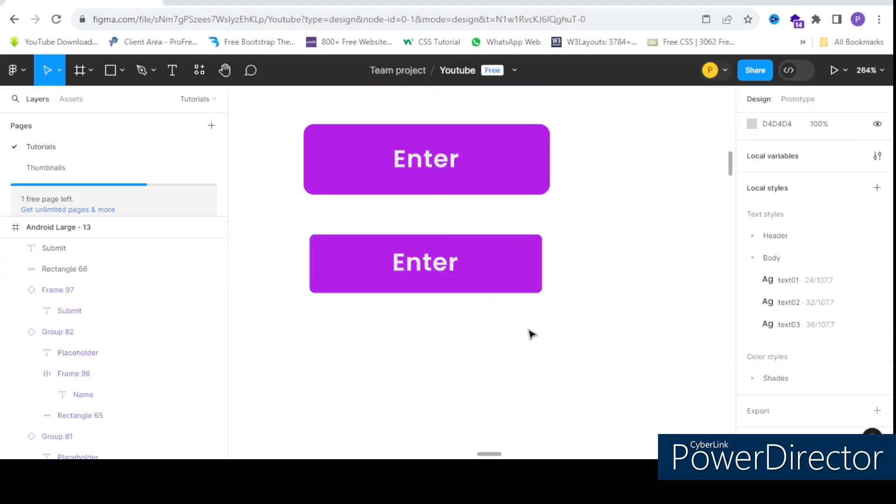
left_click_drag(586, 328, 283, 228)
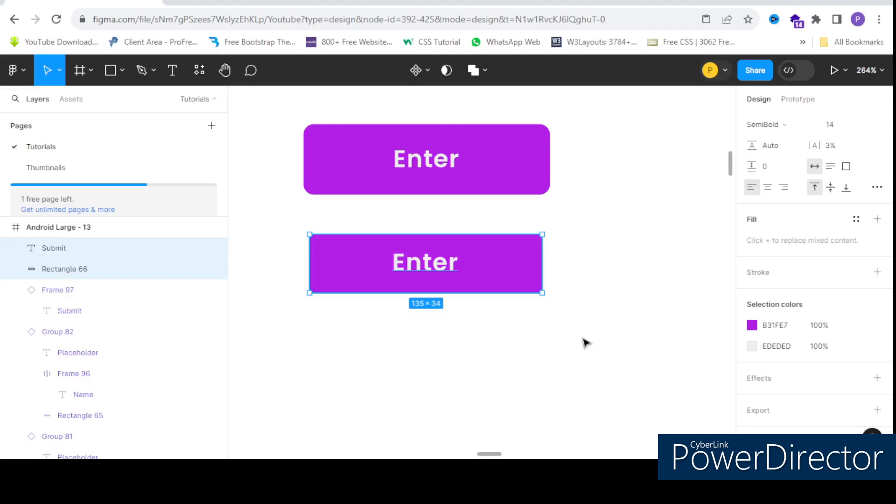
key("shift+a")
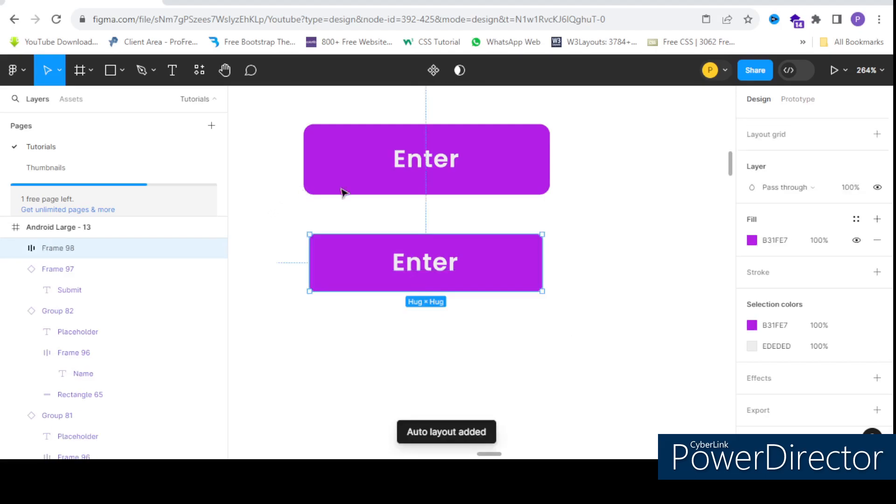
Step: Duplicate the auto layout Enter button below itself and change the copy's label to Submit
scroll(406, 224, "down", 3)
scroll(409, 228, "up", 3)
left_click_drag(406, 225, 413, 311)
scroll(414, 311, "up", 3)
double_click(425, 308)
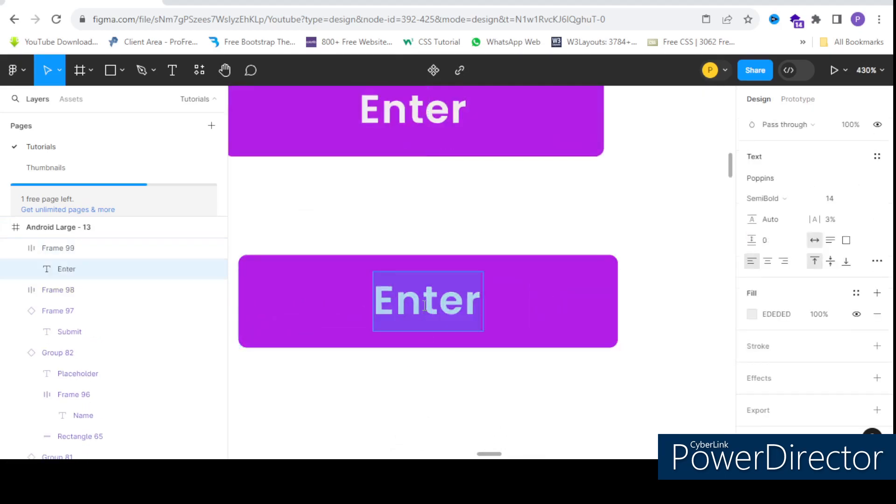
type("S")
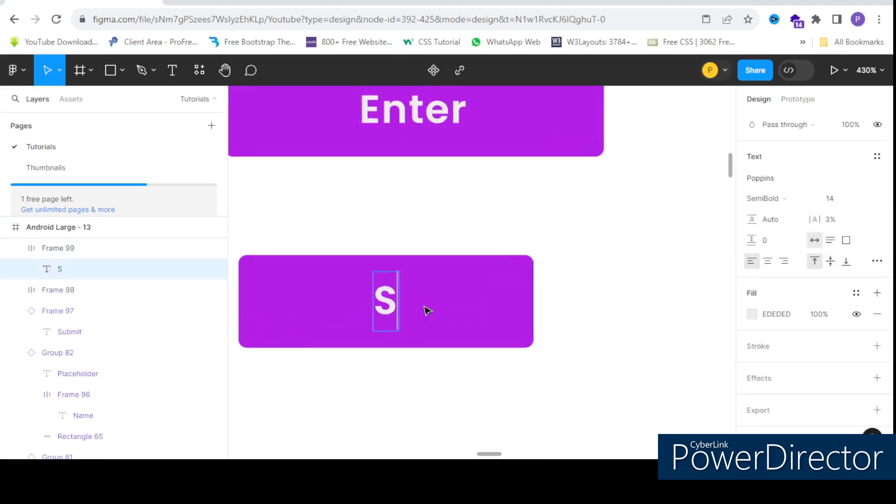
type("ubmit")
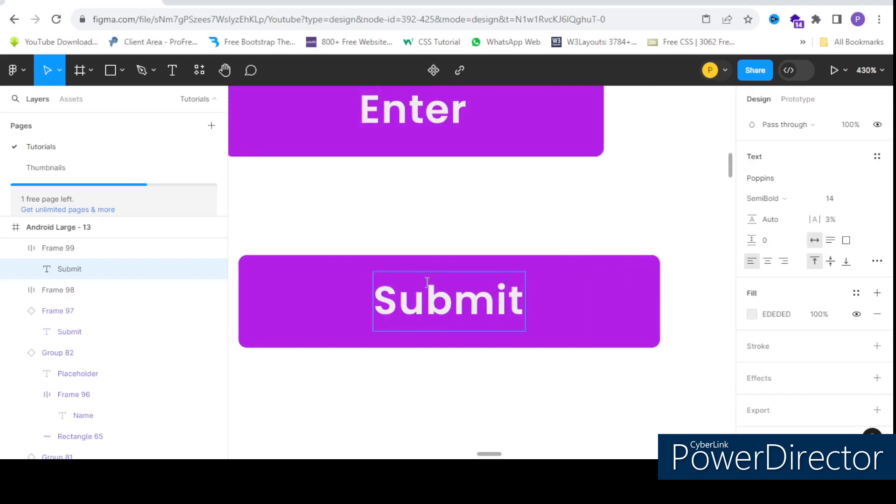
Step: Examine the three purple buttons under the form fields and the main components beside the Android Large frame
scroll(427, 282, "down", 5)
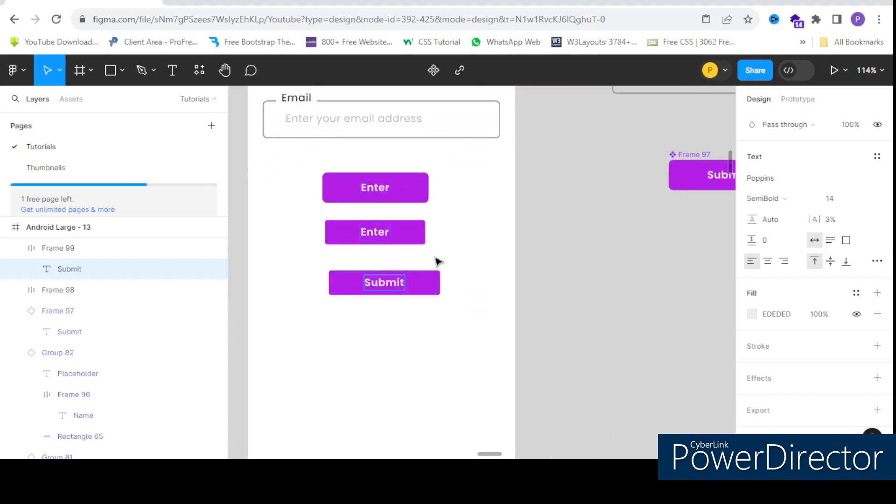
scroll(355, 152, "down", 3)
scroll(375, 208, "up", 3)
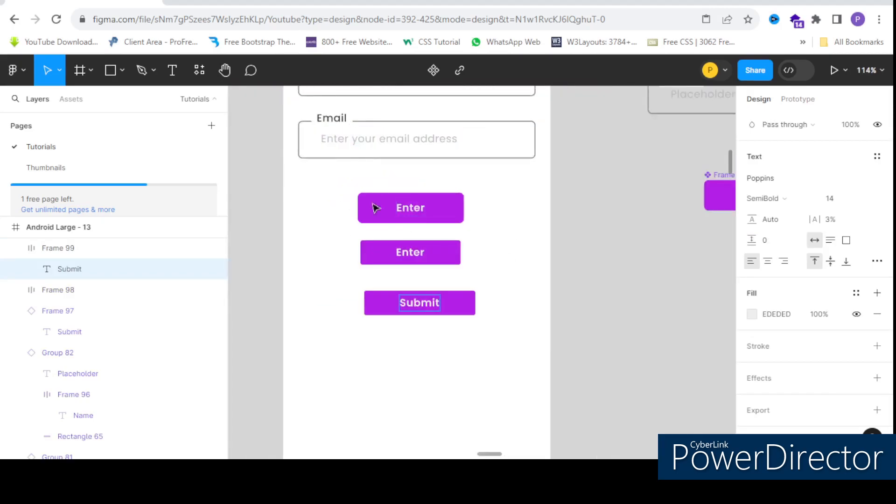
scroll(484, 308, "up", 2)
scroll(472, 280, "down", 5)
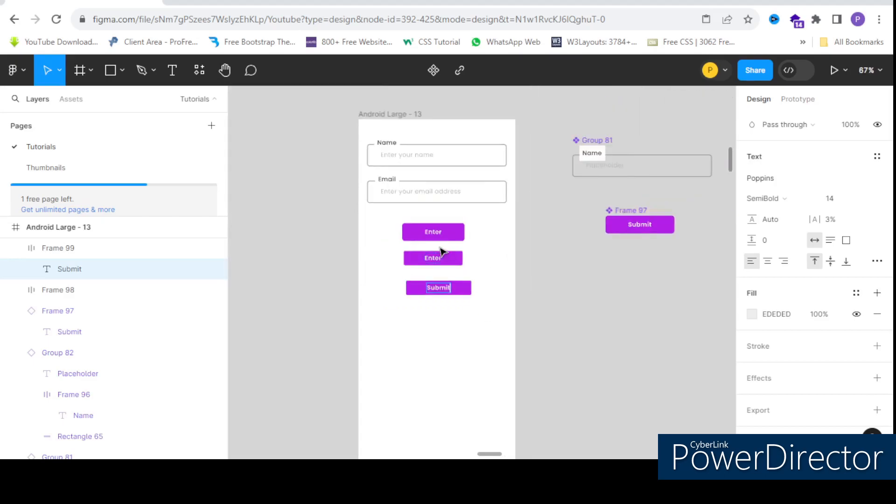
scroll(448, 194, "up", 3)
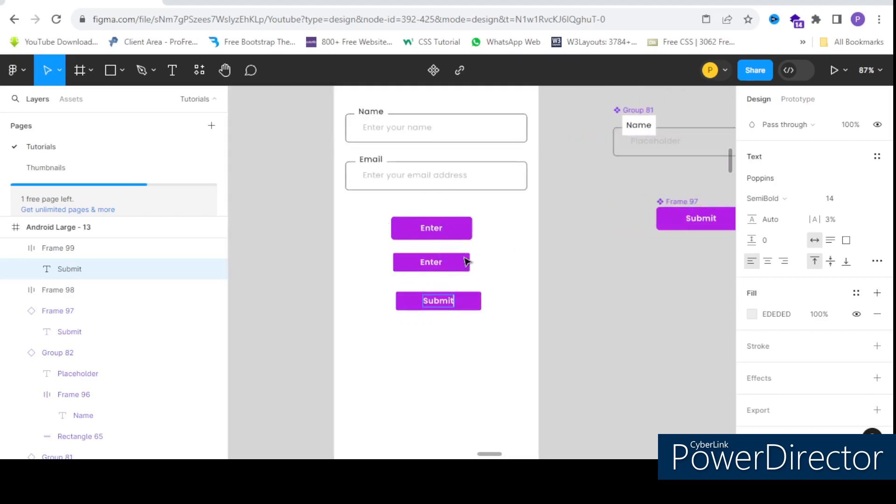
scroll(466, 259, "down", 2)
scroll(458, 256, "up", 2)
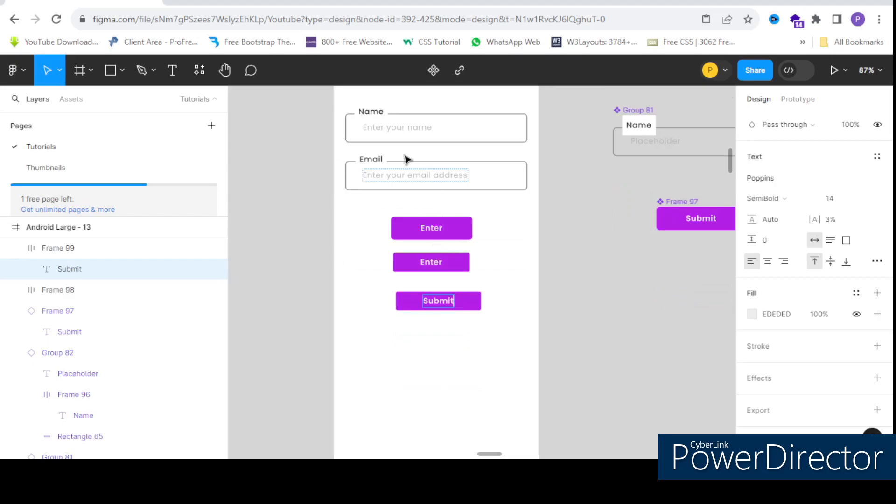